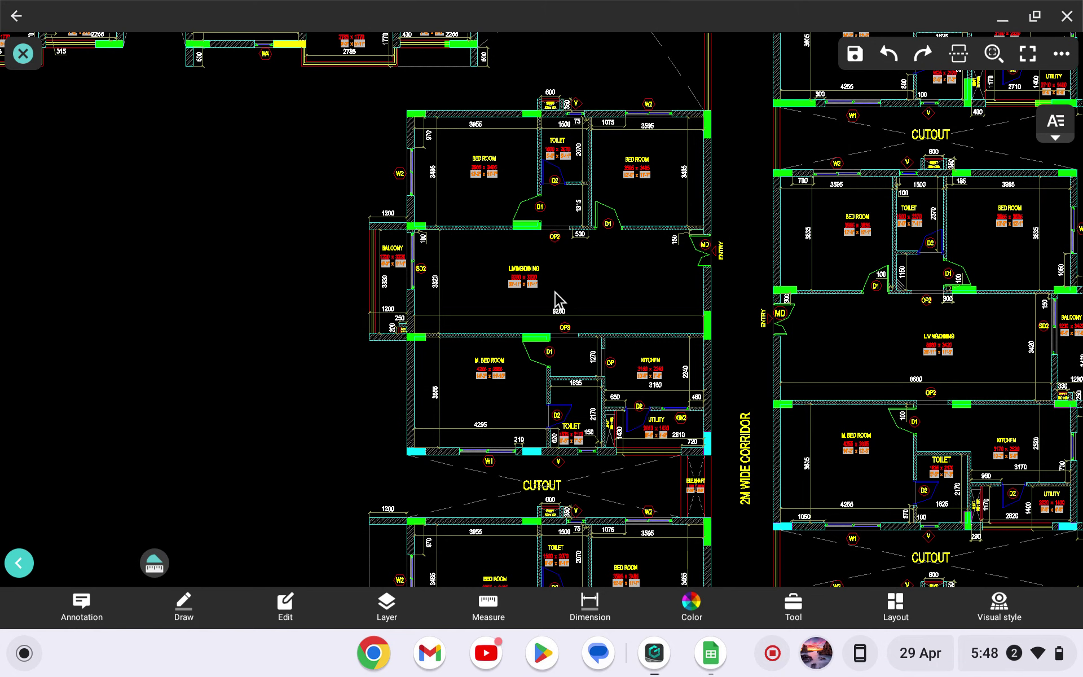
Start an area measurement of the 2M wide corridor flat, placing its first point at the upper corridor-side outer corner by the 3595 bedroom
{"action": "scroll", "coordinate": [557, 299], "scroll_direction": "up", "scroll_amount": 3}
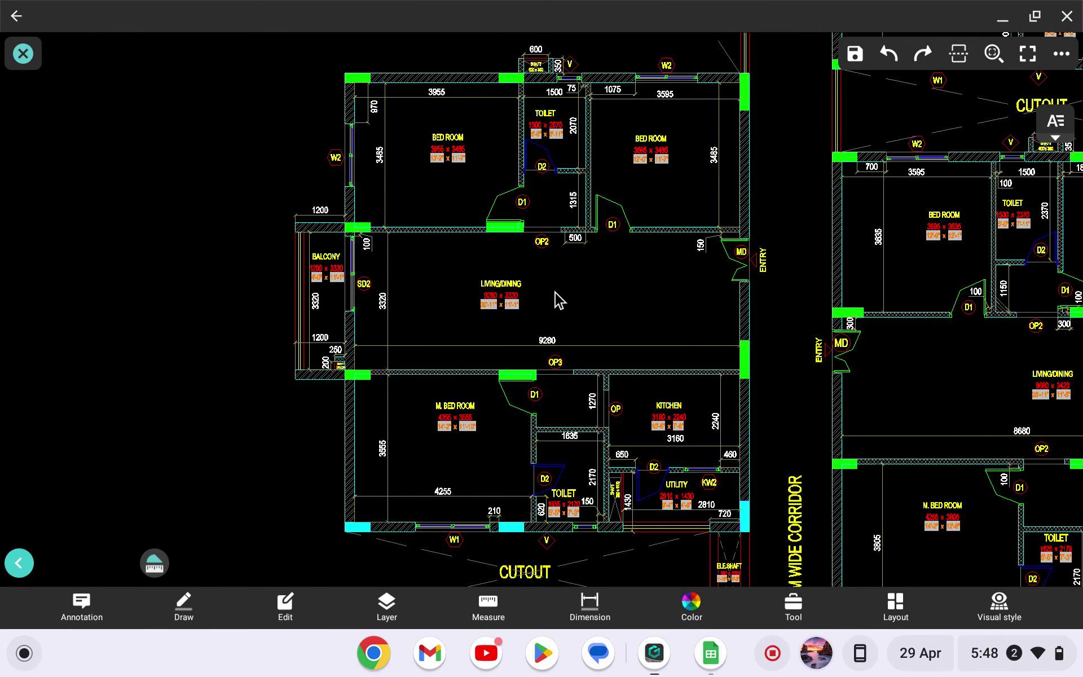
{"action": "scroll", "coordinate": [557, 299], "scroll_direction": "down", "scroll_amount": 3}
{"action": "scroll", "coordinate": [557, 299], "scroll_direction": "up", "scroll_amount": 3}
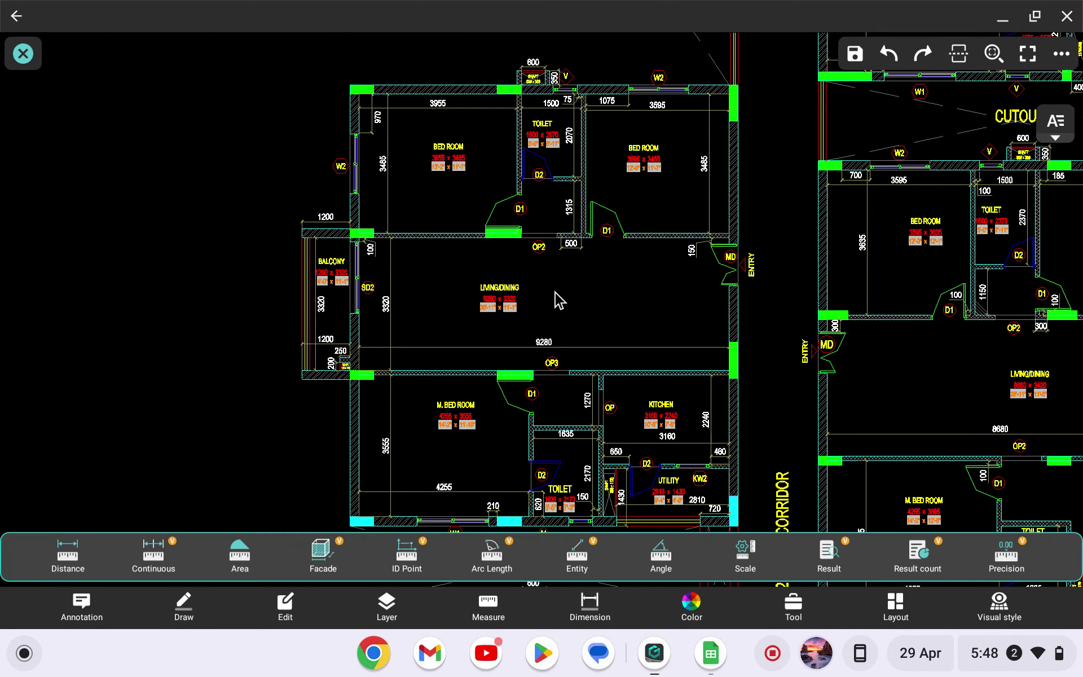
{"action": "left_click", "coordinate": [239, 556]}
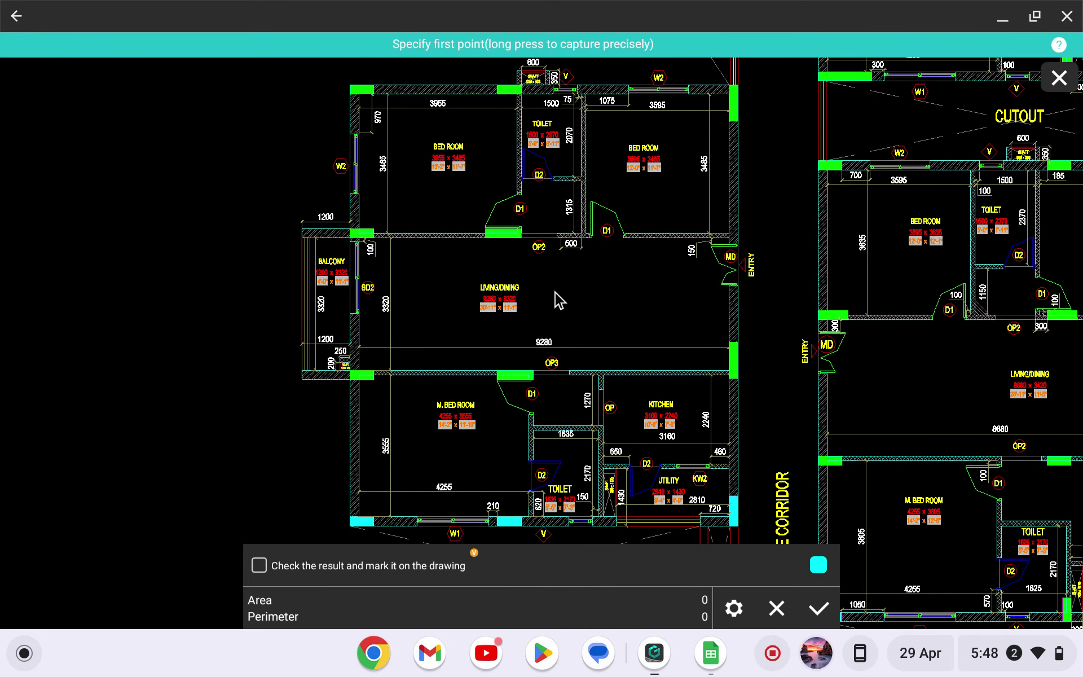
{"action": "scroll", "coordinate": [555, 293], "scroll_direction": "up", "scroll_amount": 10}
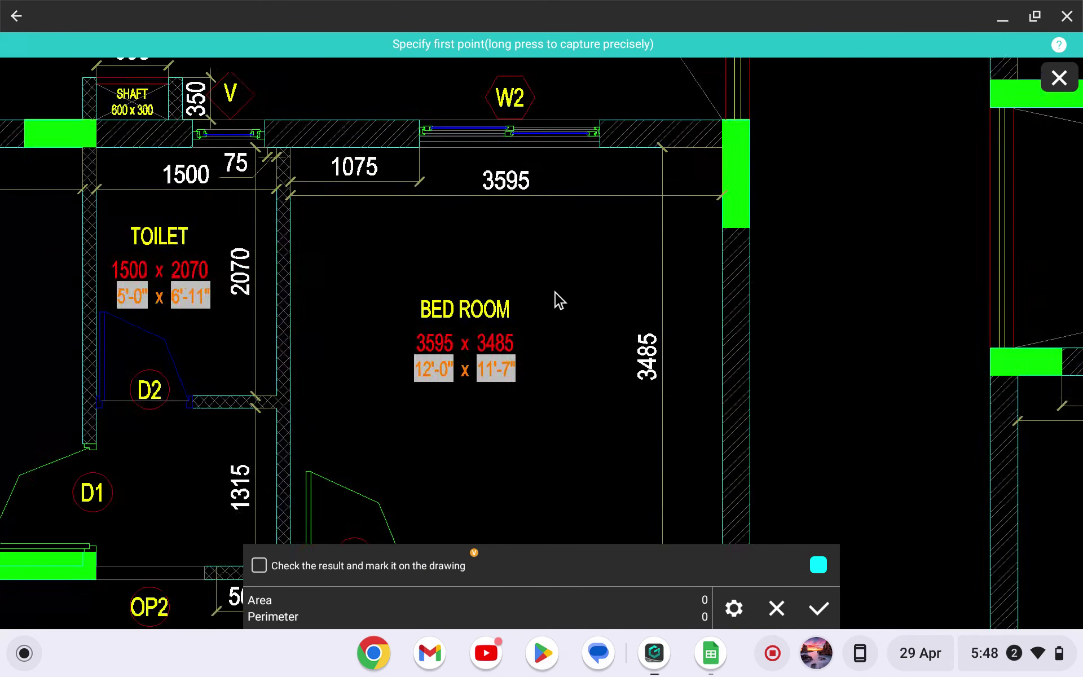
{"action": "scroll", "coordinate": [555, 292], "scroll_direction": "up", "scroll_amount": 3}
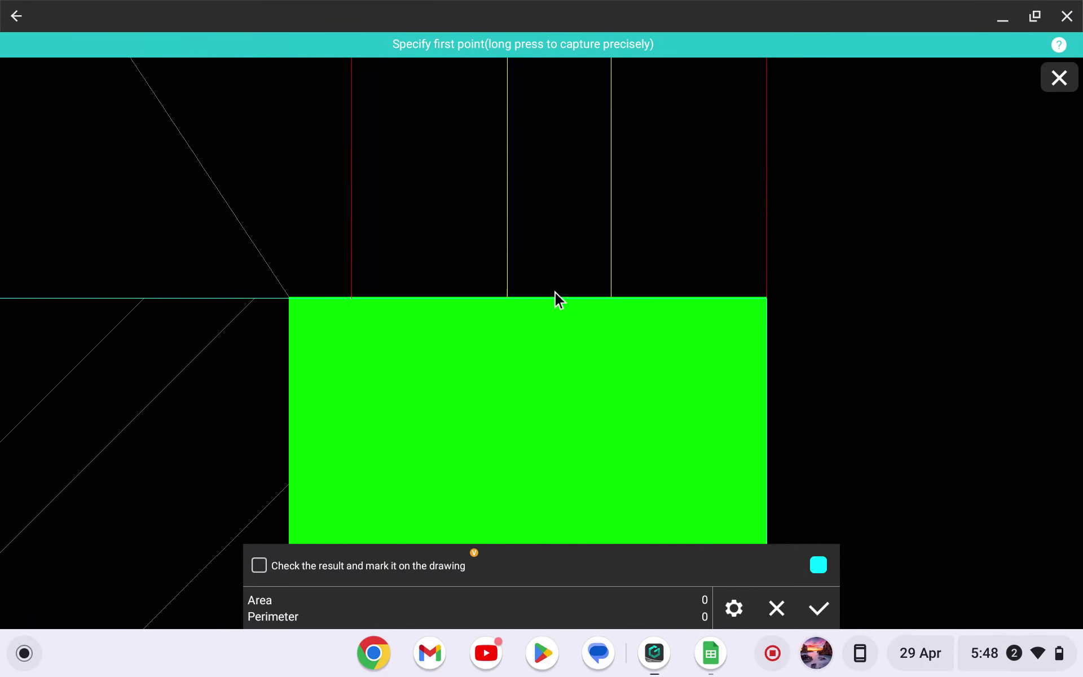
{"action": "left_click", "coordinate": [554, 292]}
{"action": "scroll", "coordinate": [555, 292], "scroll_direction": "up", "scroll_amount": 1}
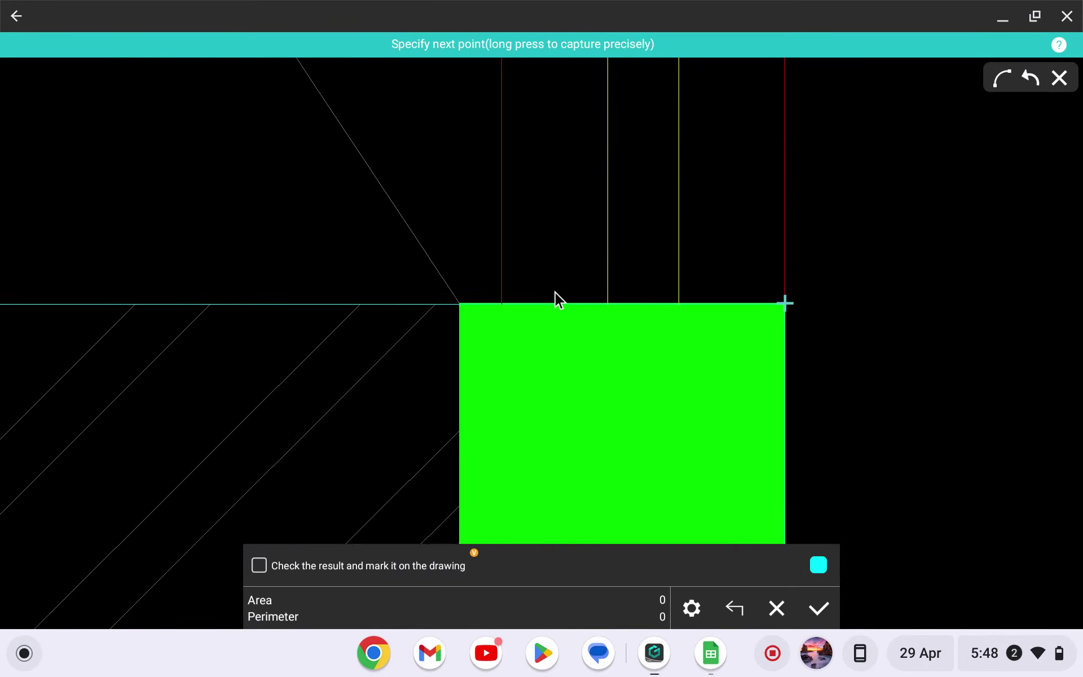
Extend the area boundary along the upper outer wall and around the 600 x 300 shaft's side wall nearest ventilator V
{"action": "scroll", "coordinate": [554, 292], "scroll_direction": "up", "scroll_amount": 2}
{"action": "scroll", "coordinate": [555, 292], "scroll_direction": "down", "scroll_amount": 6}
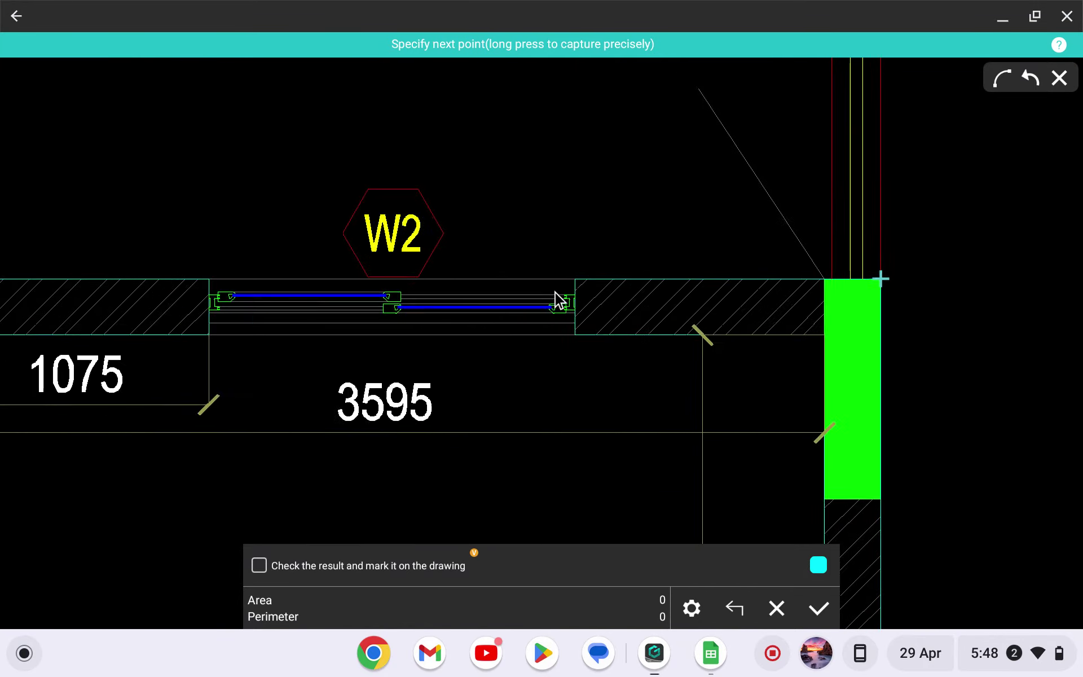
{"action": "scroll", "coordinate": [555, 292], "scroll_direction": "up", "scroll_amount": 8}
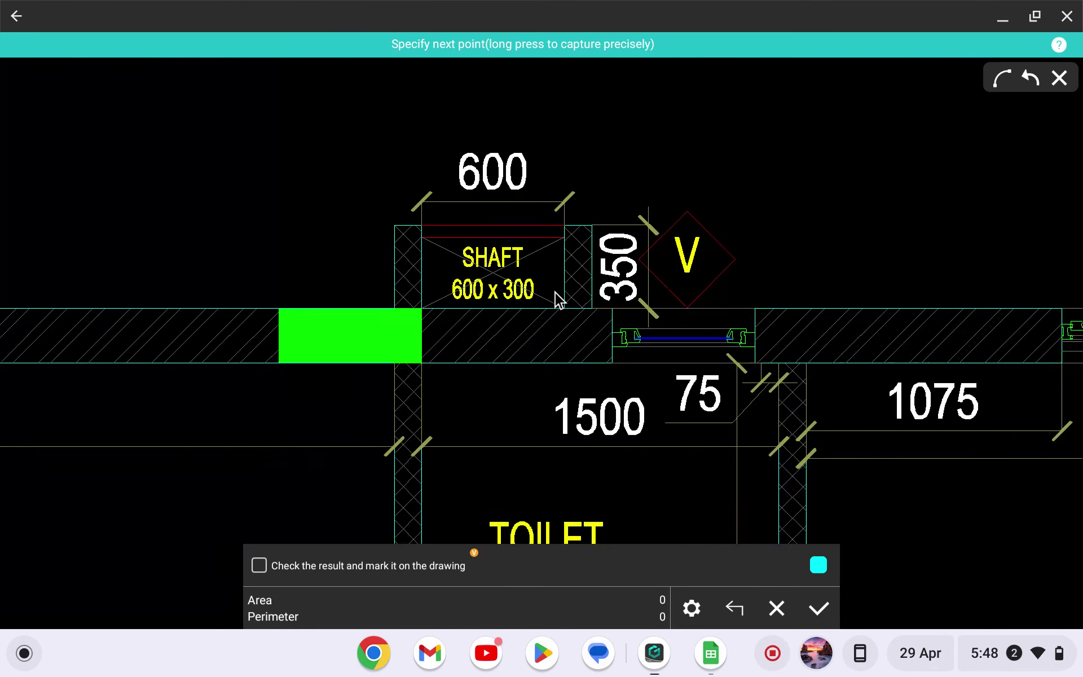
{"action": "scroll", "coordinate": [555, 293], "scroll_direction": "up", "scroll_amount": 4}
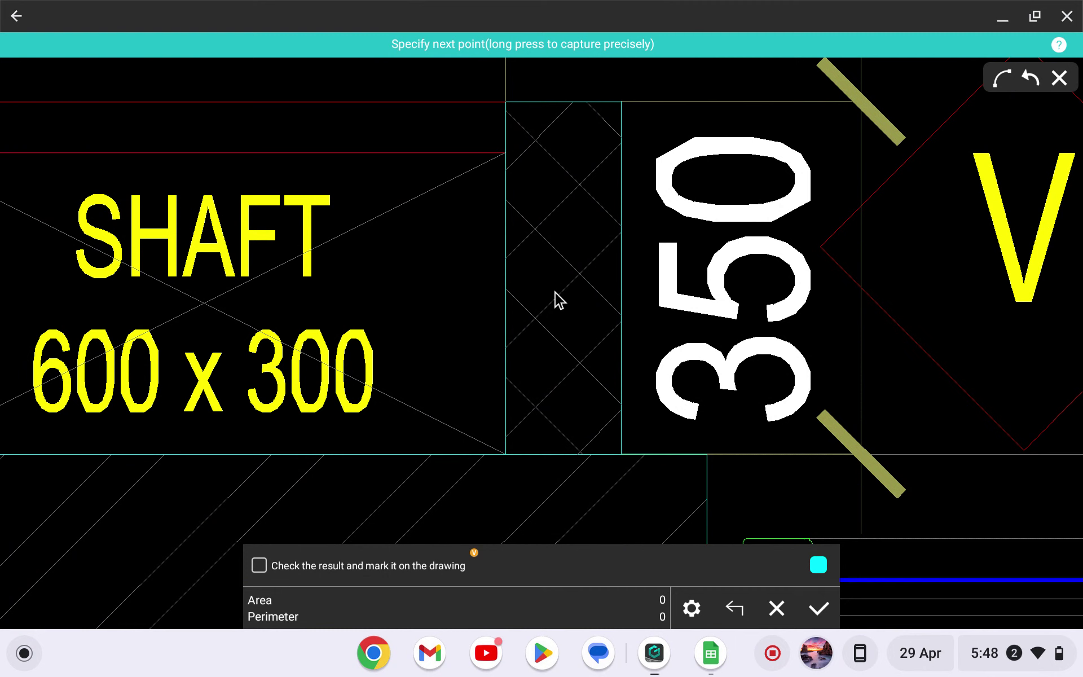
{"action": "left_click", "coordinate": [621, 453]}
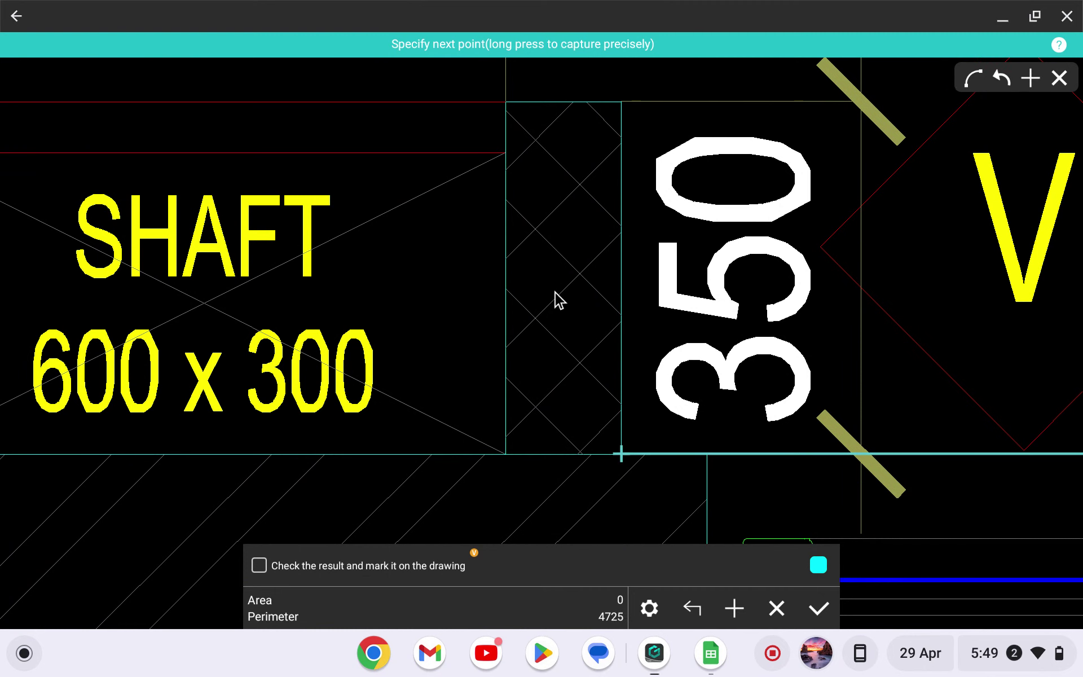
{"action": "left_click", "coordinate": [621, 102]}
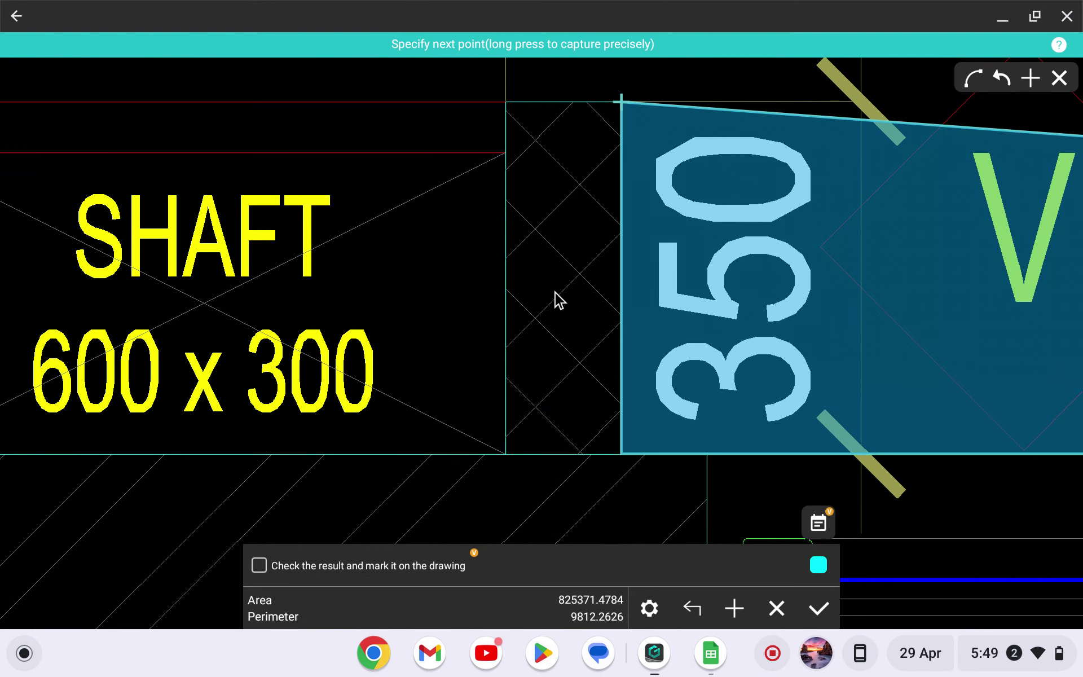
{"action": "left_click", "coordinate": [505, 101]}
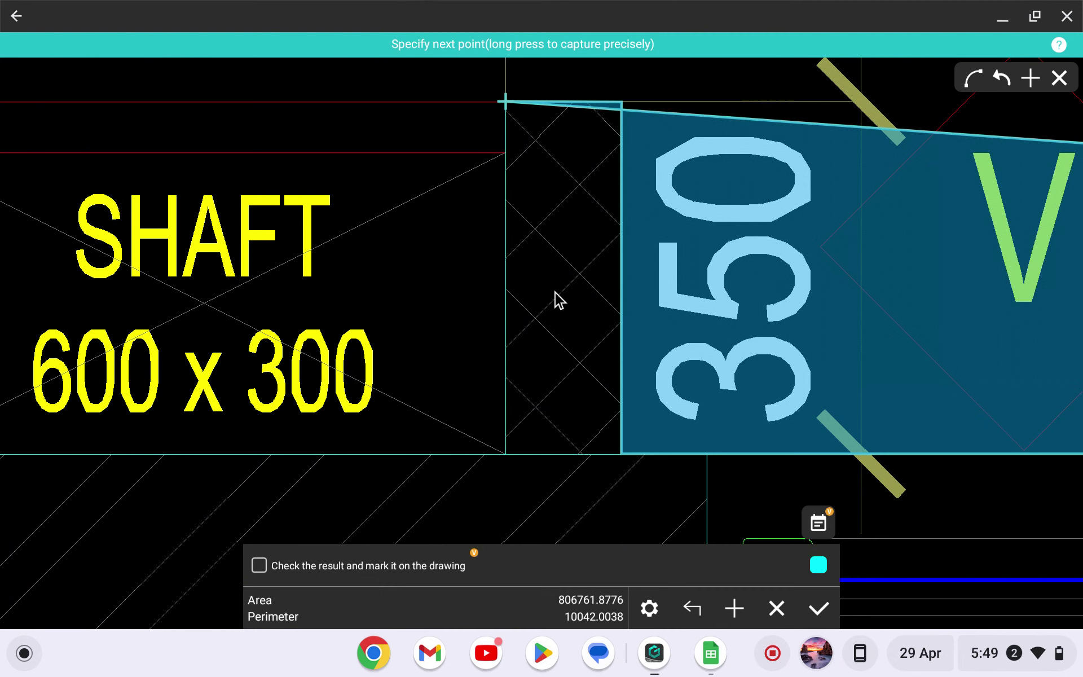
{"action": "left_click", "coordinate": [555, 292]}
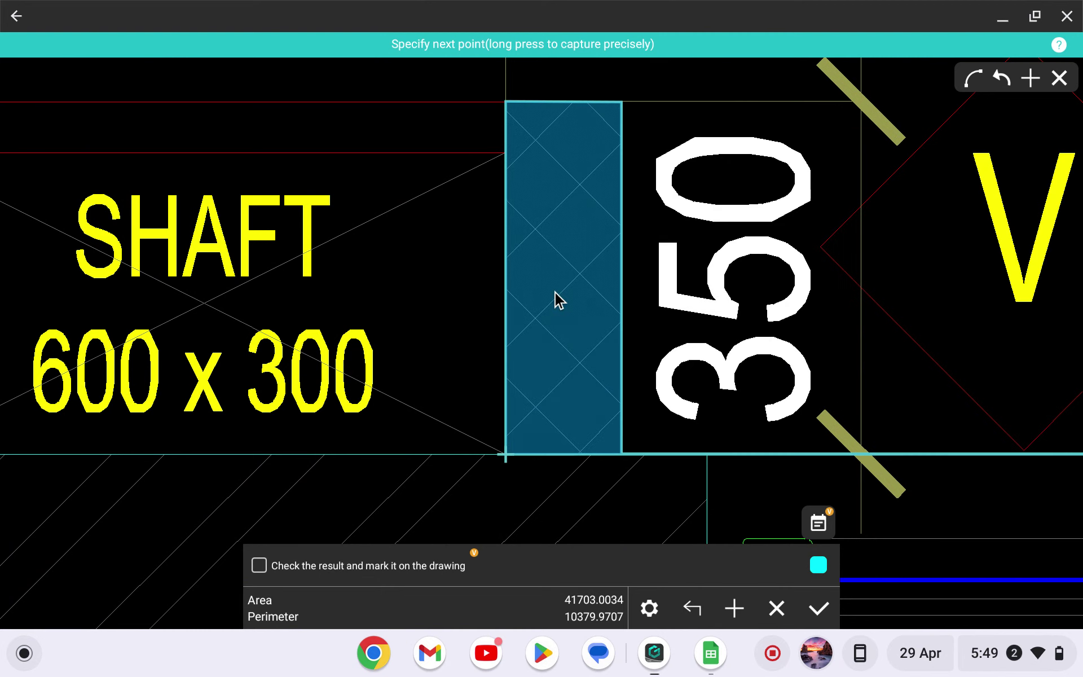
Continue the area boundary around the 600 x 300 shaft's other side wall and on to the 3955 bedroom's upper outer corner
{"action": "scroll", "coordinate": [555, 292], "scroll_direction": "down", "scroll_amount": 5}
{"action": "scroll", "coordinate": [555, 299], "scroll_direction": "down", "scroll_amount": 2}
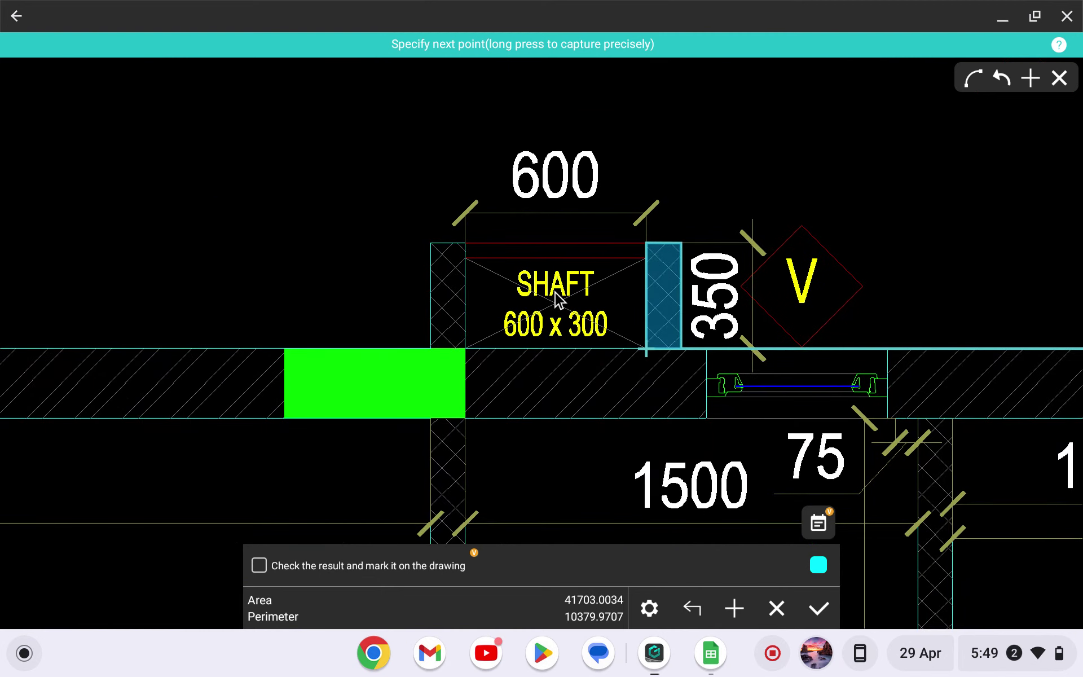
{"action": "scroll", "coordinate": [555, 292], "scroll_direction": "up", "scroll_amount": 5}
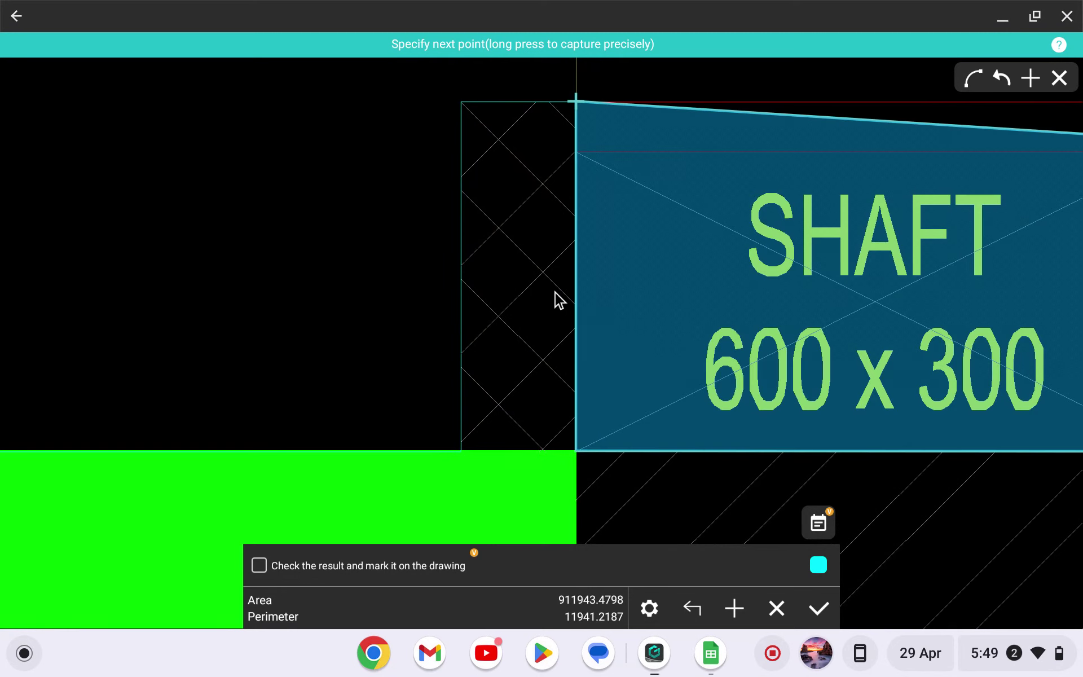
{"action": "scroll", "coordinate": [555, 292], "scroll_direction": "down", "scroll_amount": 5}
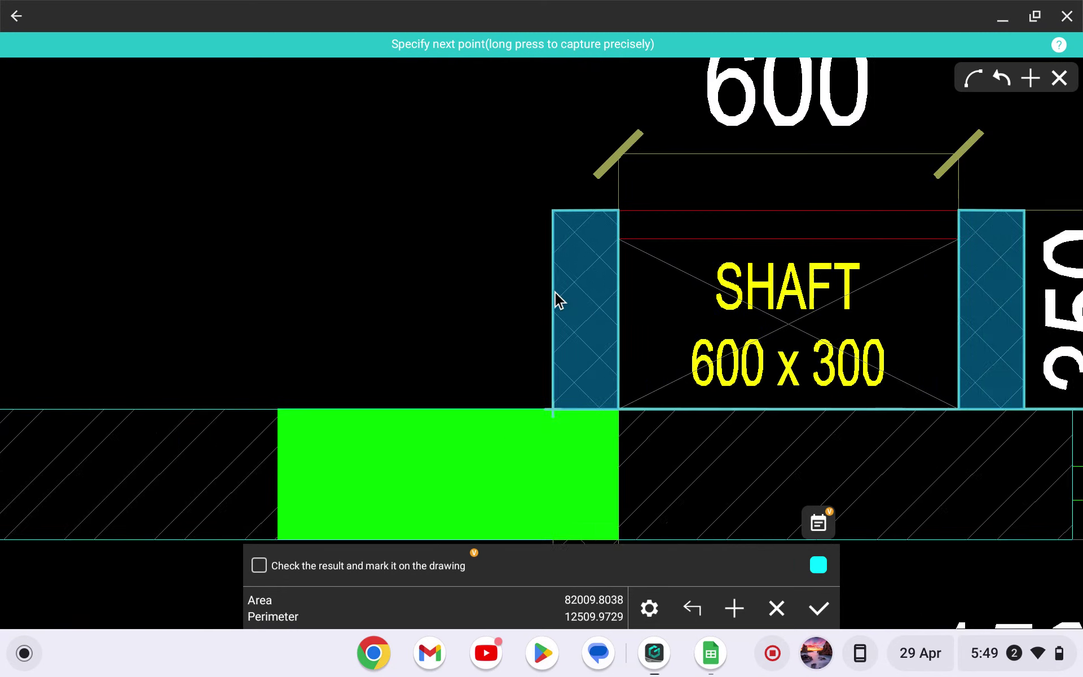
{"action": "scroll", "coordinate": [555, 293], "scroll_direction": "down", "scroll_amount": 3}
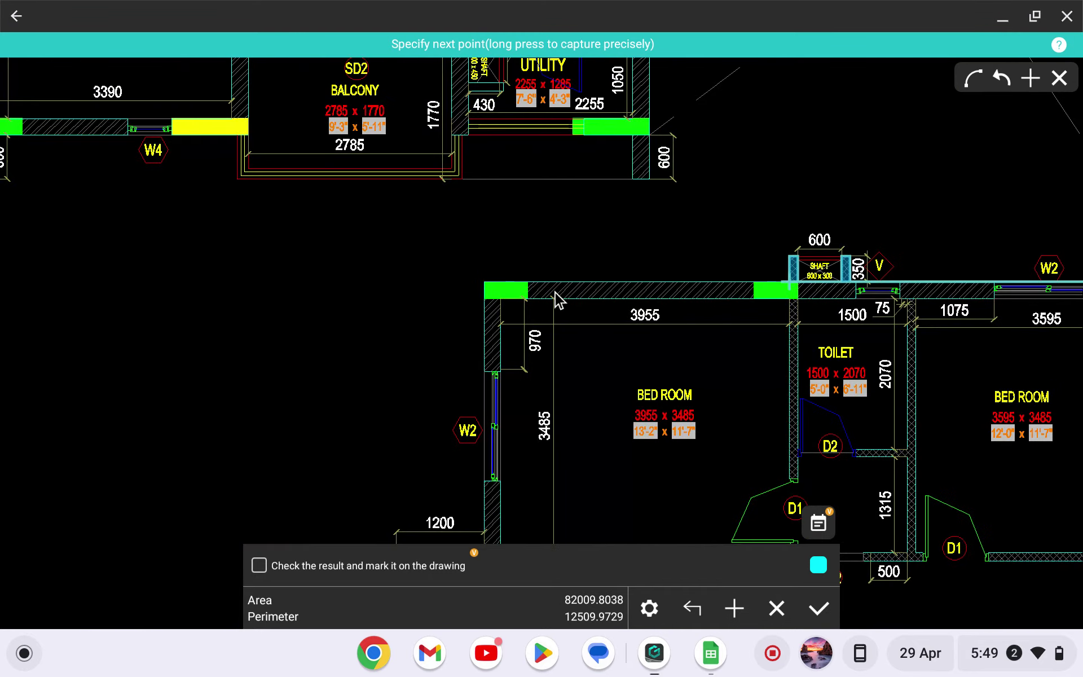
{"action": "scroll", "coordinate": [555, 293], "scroll_direction": "up", "scroll_amount": 8}
{"action": "left_click", "coordinate": [553, 292]}
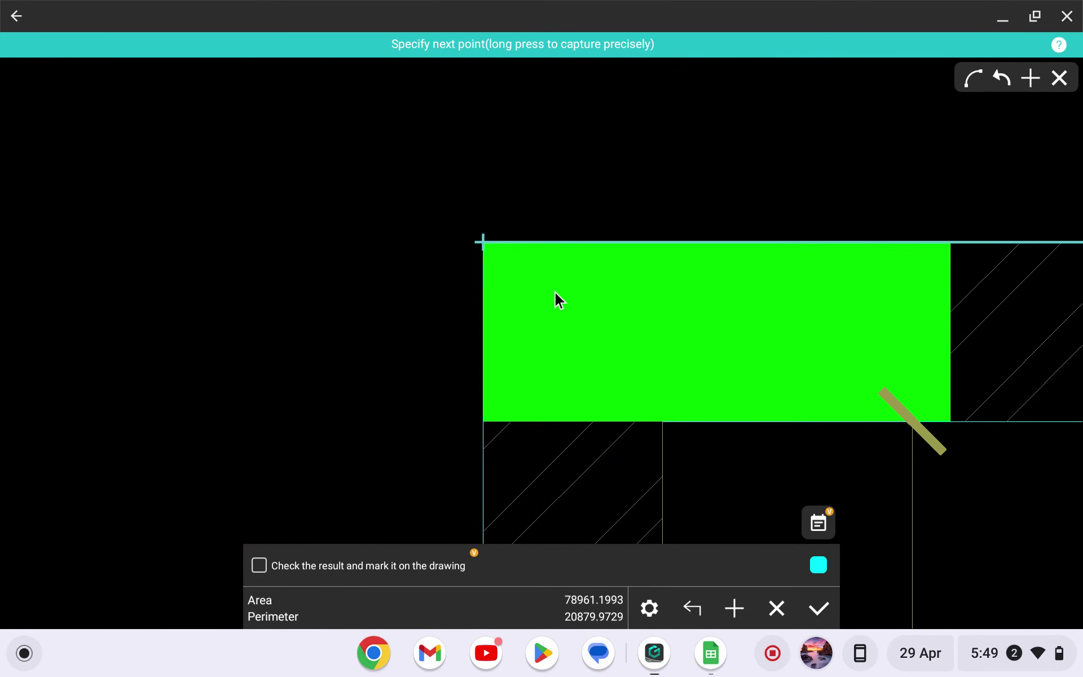
Continue the area boundary down the outer wall past window W2 and out to the balcony's upper outer corner
{"action": "scroll", "coordinate": [554, 292], "scroll_direction": "down", "scroll_amount": 4}
{"action": "scroll", "coordinate": [554, 293], "scroll_direction": "down", "scroll_amount": 4}
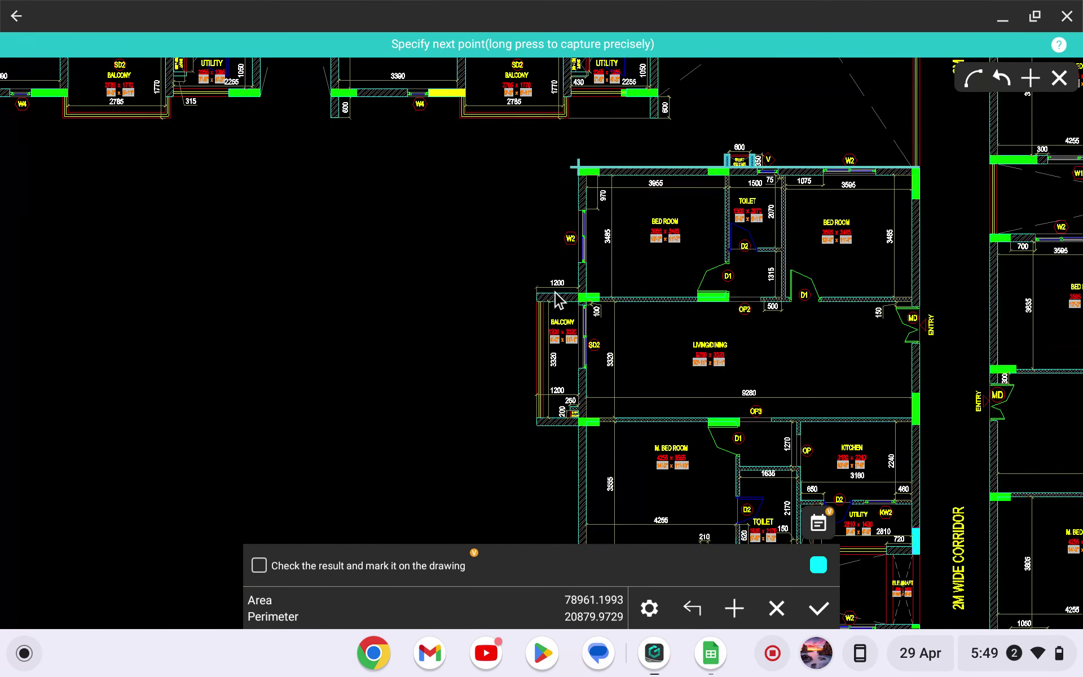
{"action": "scroll", "coordinate": [554, 292], "scroll_direction": "up", "scroll_amount": 4}
{"action": "scroll", "coordinate": [558, 300], "scroll_direction": "up", "scroll_amount": 2}
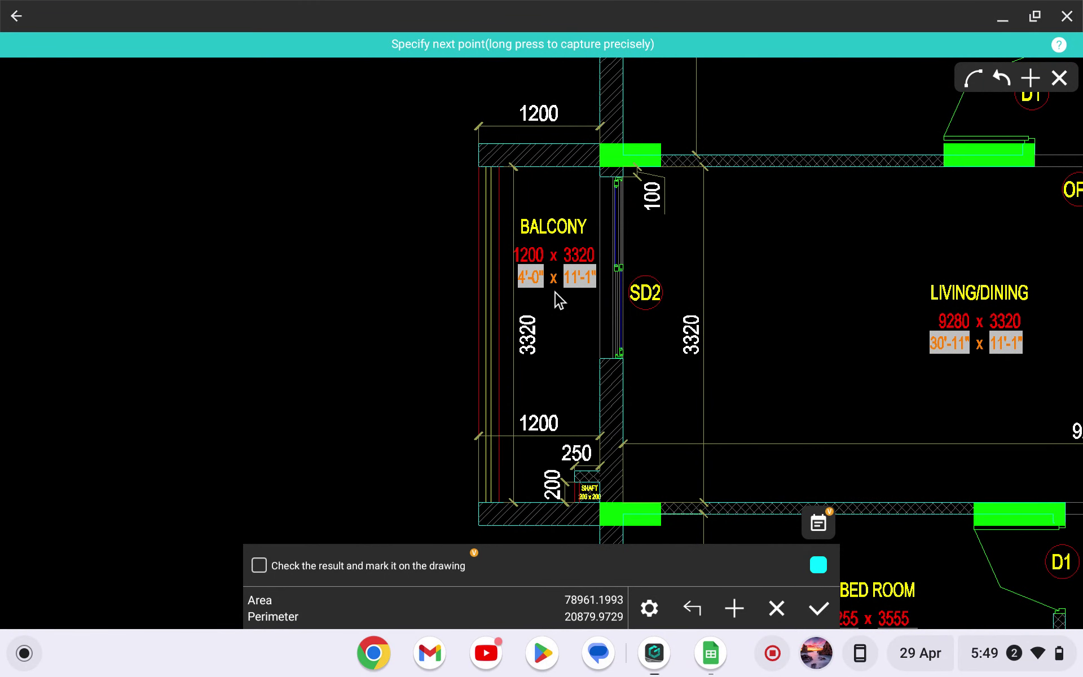
{"action": "scroll", "coordinate": [554, 292], "scroll_direction": "up", "scroll_amount": 3}
{"action": "scroll", "coordinate": [554, 292], "scroll_direction": "down", "scroll_amount": 3}
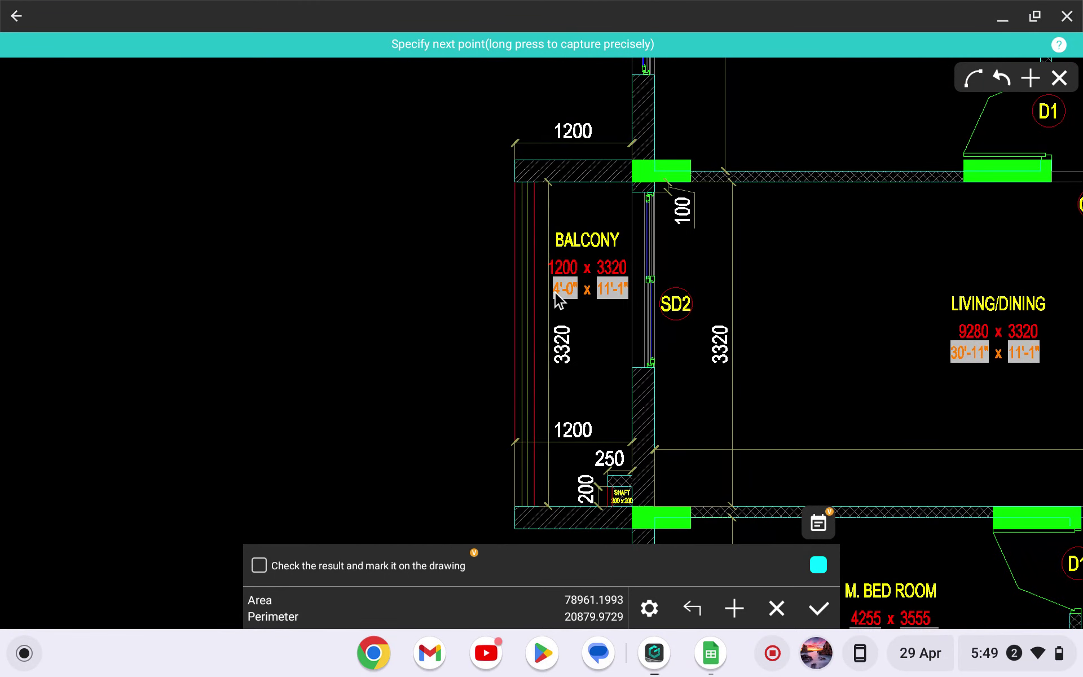
{"action": "scroll", "coordinate": [555, 292], "scroll_direction": "down", "scroll_amount": 1}
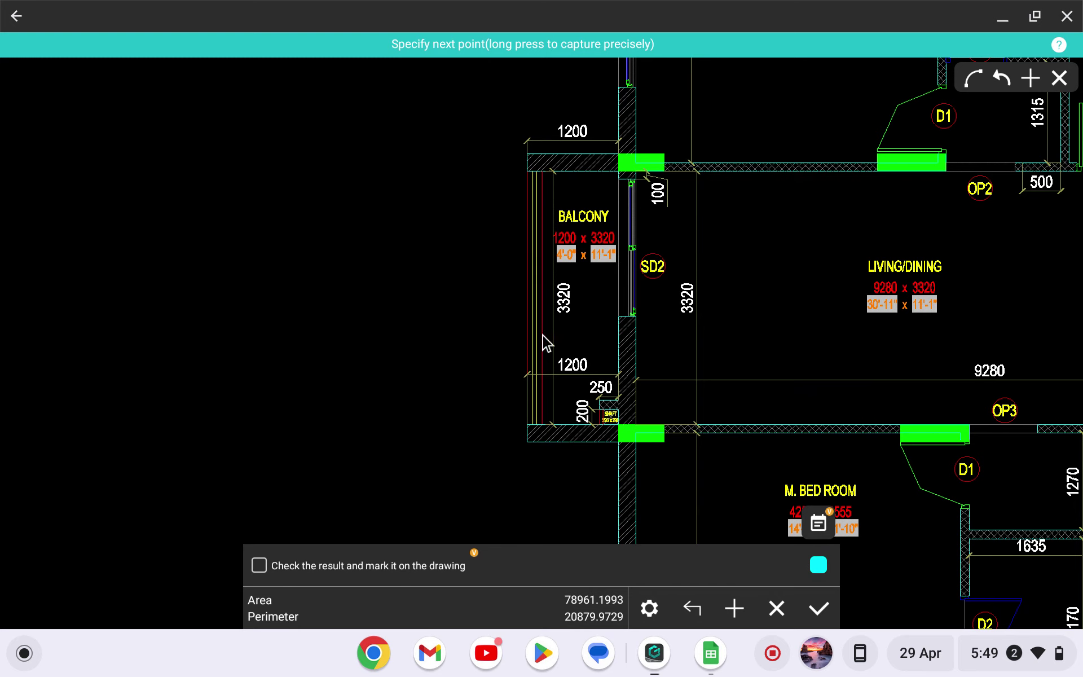
{"action": "scroll", "coordinate": [535, 360], "scroll_direction": "up", "scroll_amount": 5}
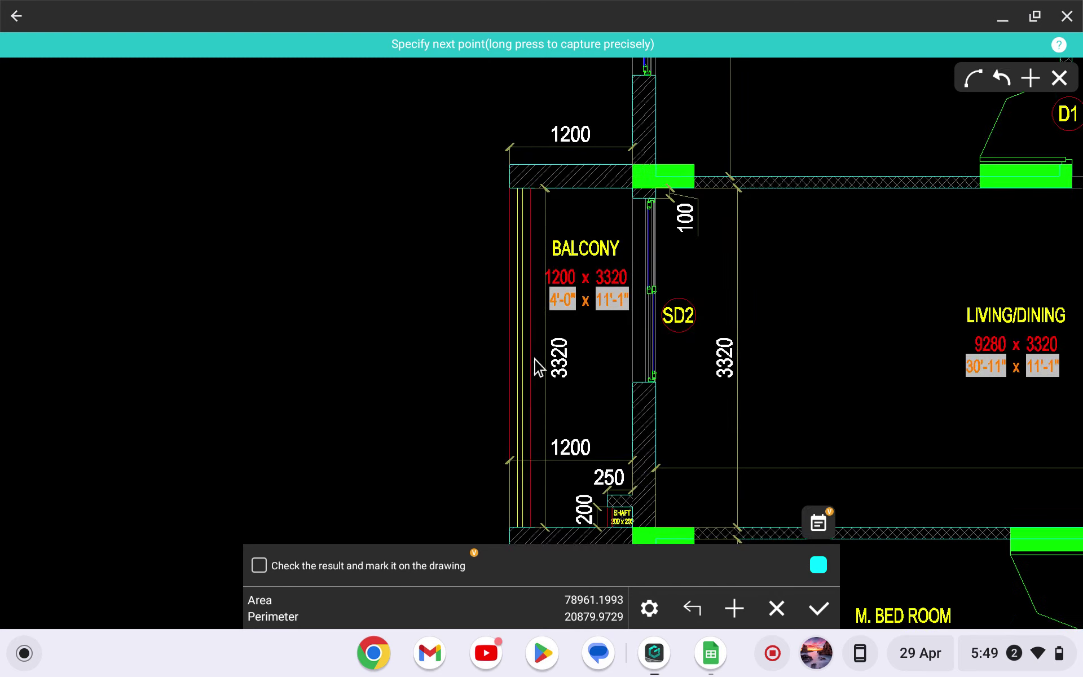
{"action": "scroll", "coordinate": [534, 360], "scroll_direction": "up", "scroll_amount": 5}
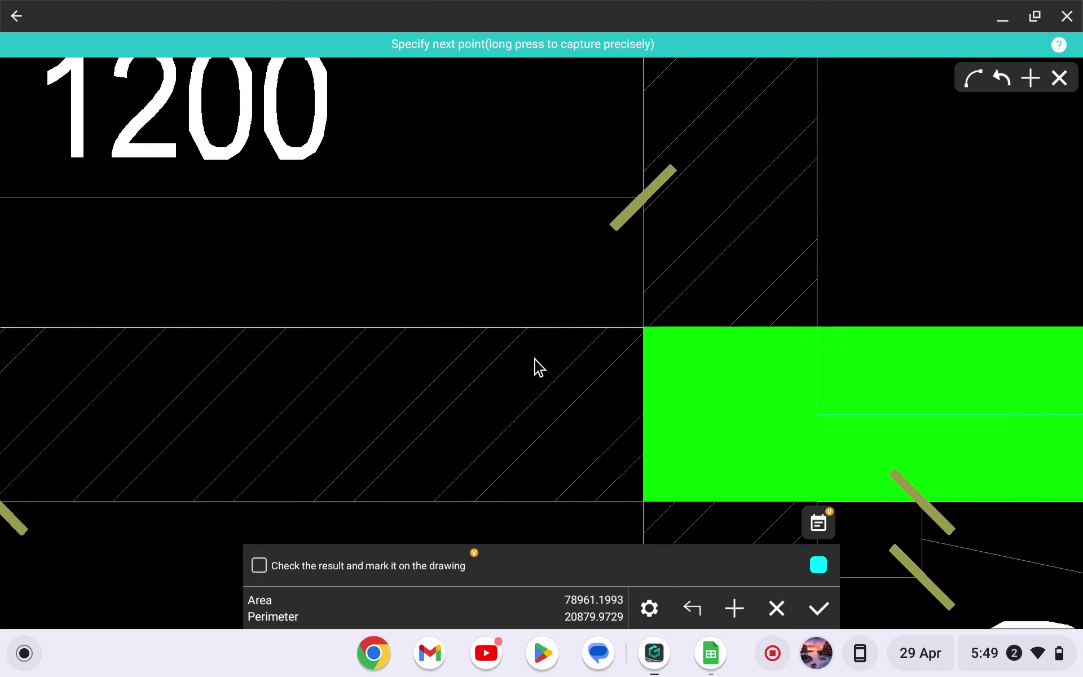
{"action": "scroll", "coordinate": [534, 359], "scroll_direction": "down", "scroll_amount": 5}
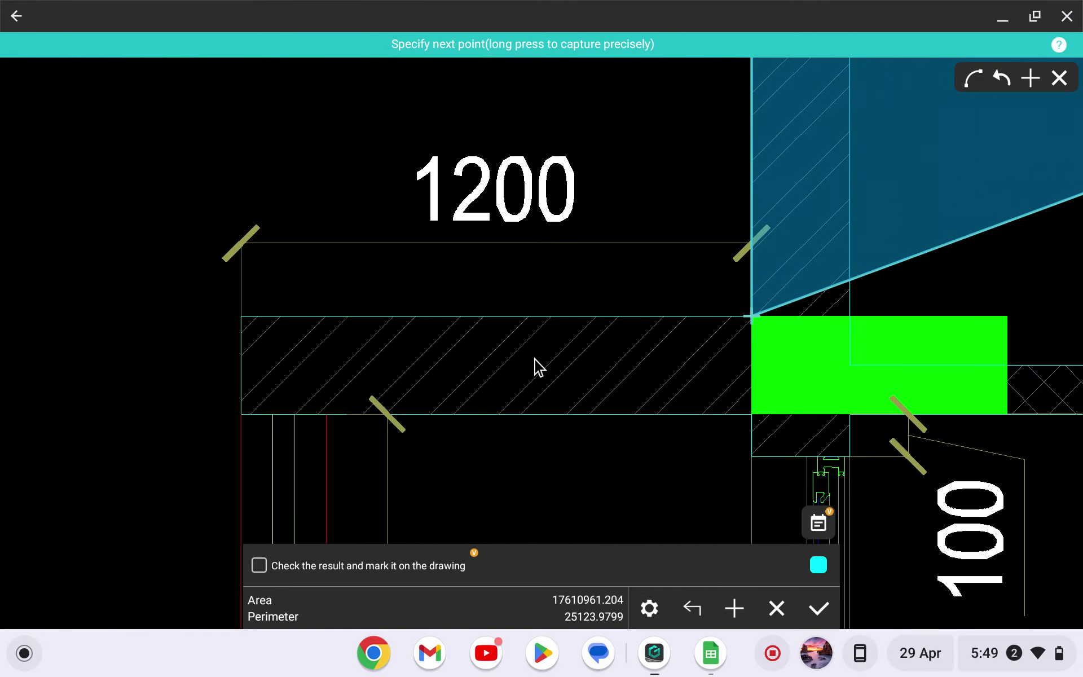
{"action": "scroll", "coordinate": [535, 361], "scroll_direction": "up", "scroll_amount": 3}
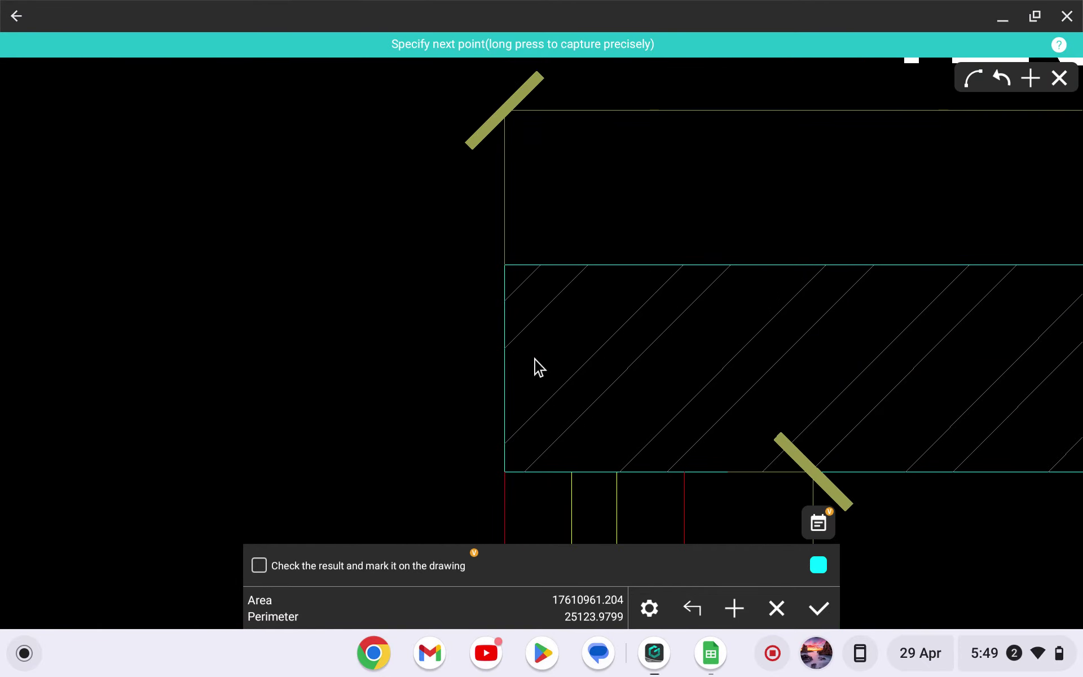
{"action": "left_click", "coordinate": [535, 359]}
Extend the area boundary down the balcony's outer edge and back along its lower wall to the main wall
{"action": "scroll", "coordinate": [534, 359], "scroll_direction": "down", "scroll_amount": 5}
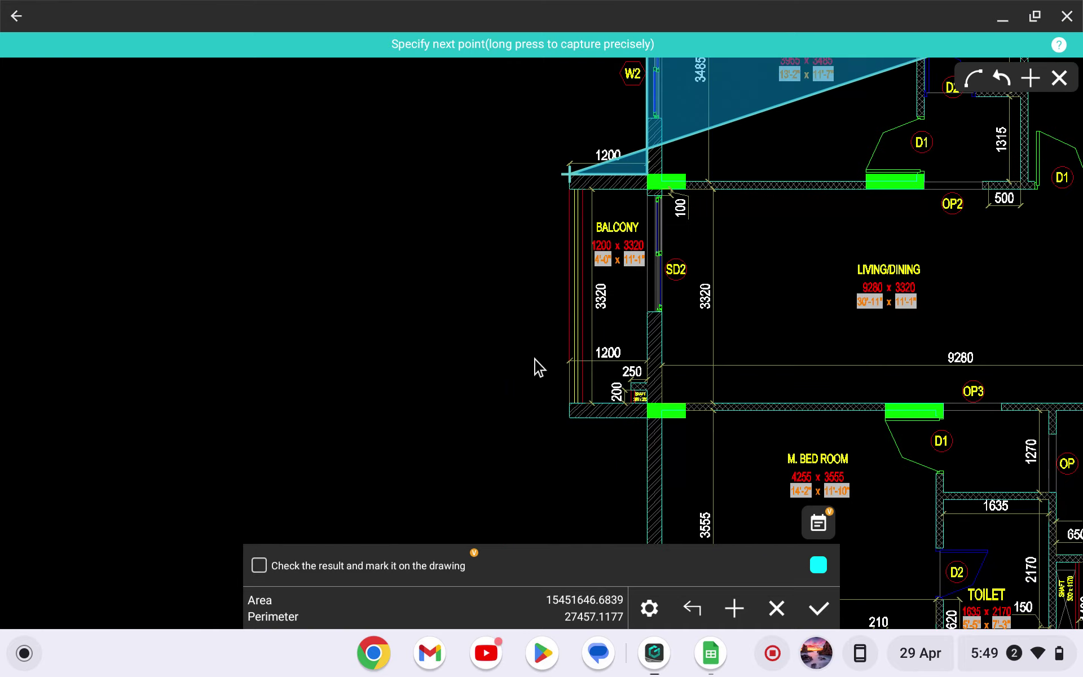
{"action": "scroll", "coordinate": [535, 360], "scroll_direction": "up", "scroll_amount": 5}
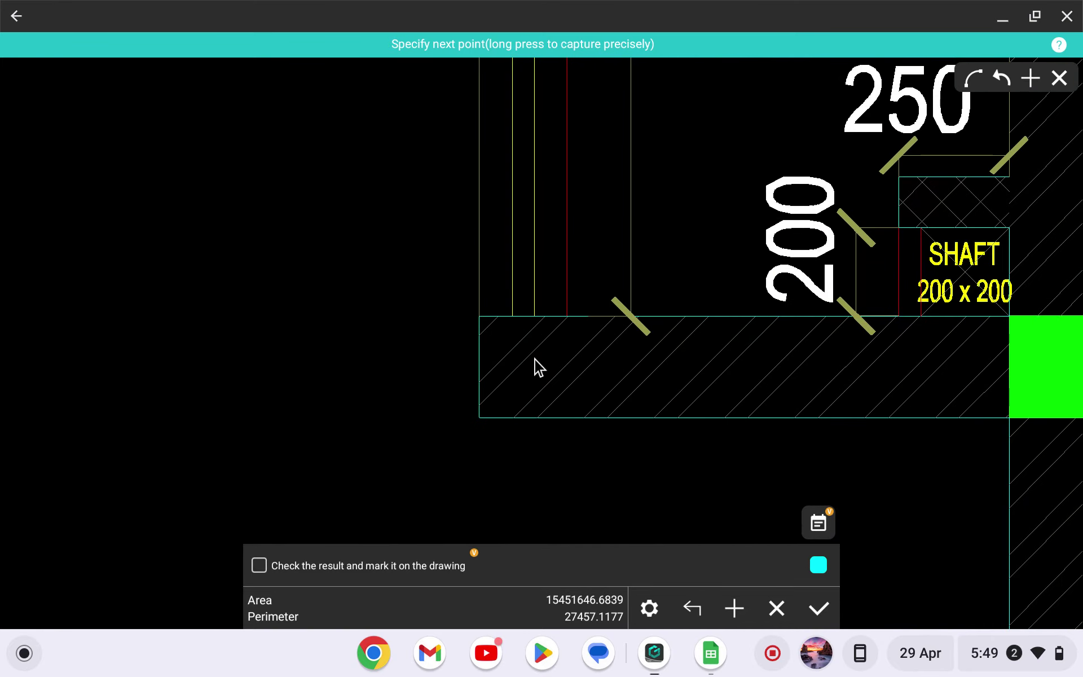
{"action": "left_click", "coordinate": [535, 360]}
{"action": "scroll", "coordinate": [534, 359], "scroll_direction": "down", "scroll_amount": 2}
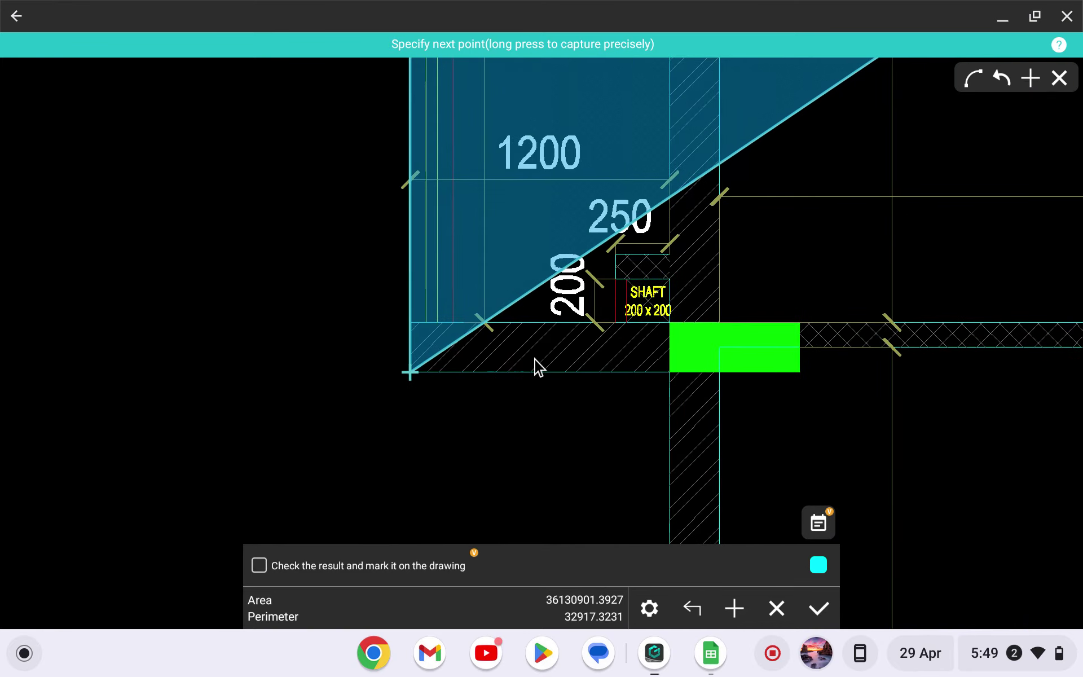
{"action": "scroll", "coordinate": [535, 360], "scroll_direction": "up", "scroll_amount": 2}
{"action": "left_click", "coordinate": [534, 360]}
Continue the area boundary down the master bedroom's outer wall to its lower corner at the cutout
{"action": "scroll", "coordinate": [534, 360], "scroll_direction": "down", "scroll_amount": 2}
{"action": "scroll", "coordinate": [534, 360], "scroll_direction": "down", "scroll_amount": 3}
{"action": "scroll", "coordinate": [535, 360], "scroll_direction": "up", "scroll_amount": 4}
{"action": "scroll", "coordinate": [539, 367], "scroll_direction": "up", "scroll_amount": 4}
{"action": "left_click", "coordinate": [539, 367]}
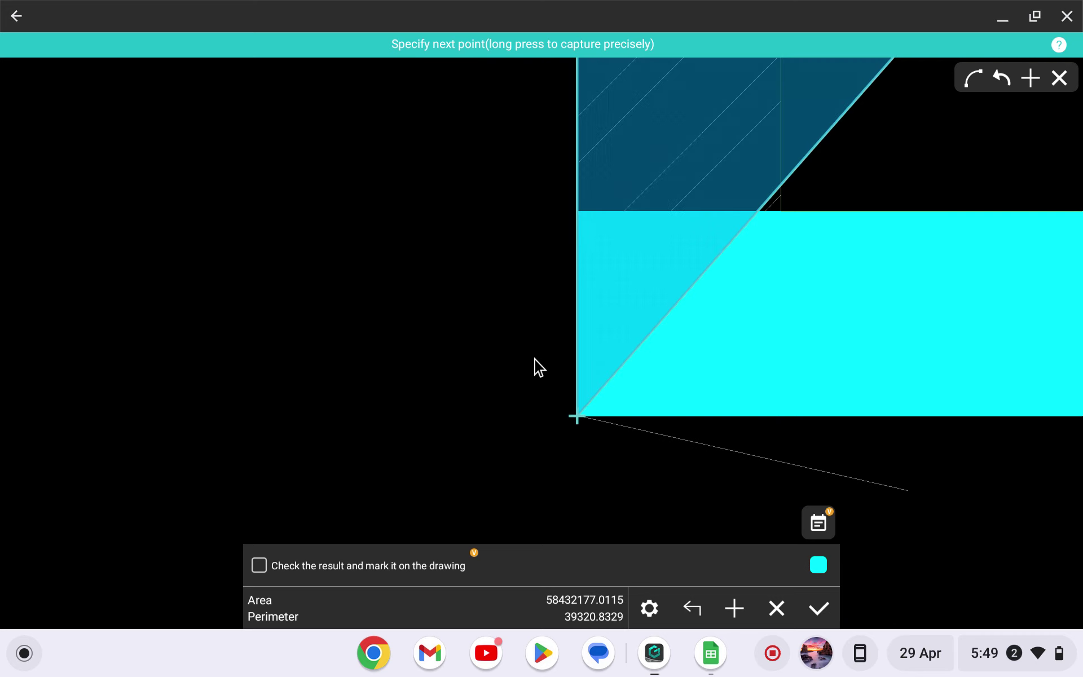
Complete the flat's area outline along the lower wall to the utility's outer corner beside the corridor, and view it within the whole floor plan
{"action": "scroll", "coordinate": [534, 360], "scroll_direction": "down", "scroll_amount": 3}
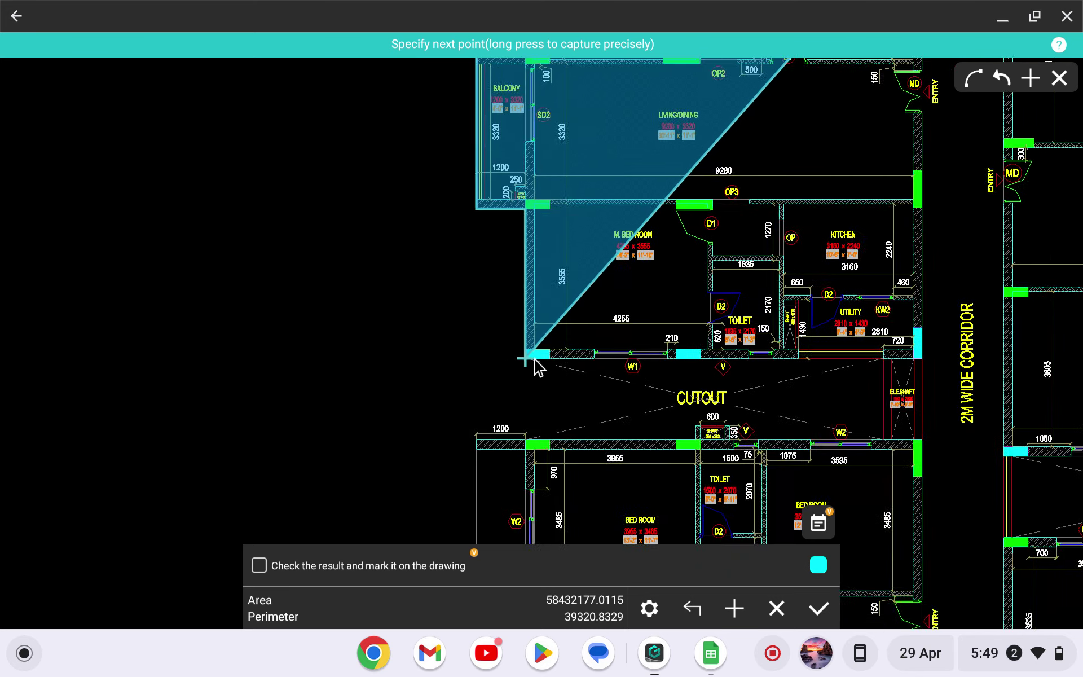
{"action": "scroll", "coordinate": [534, 360], "scroll_direction": "down", "scroll_amount": 3}
{"action": "scroll", "coordinate": [535, 360], "scroll_direction": "up", "scroll_amount": 6}
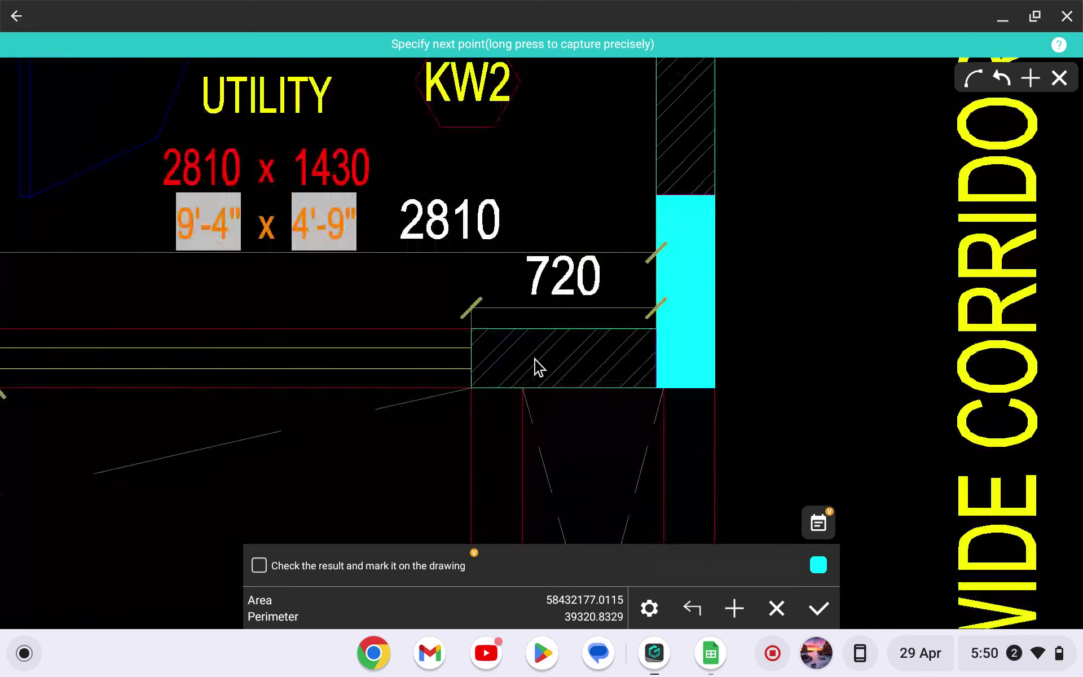
{"action": "scroll", "coordinate": [535, 360], "scroll_direction": "up", "scroll_amount": 5}
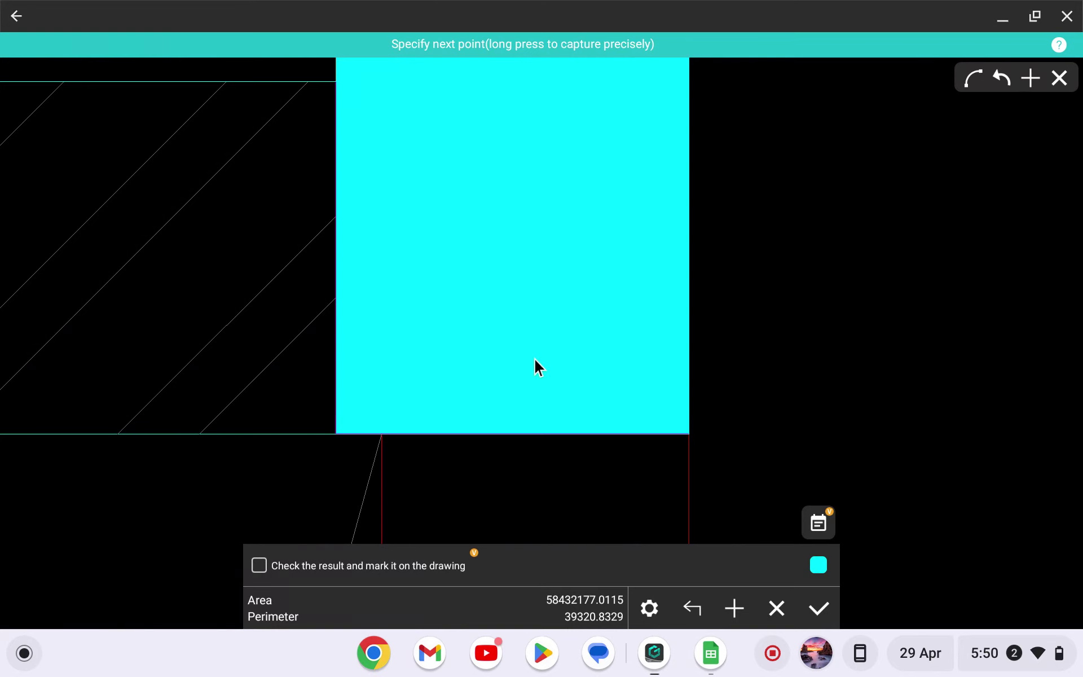
{"action": "left_click", "coordinate": [535, 367]}
{"action": "scroll", "coordinate": [534, 366], "scroll_direction": "down", "scroll_amount": 3}
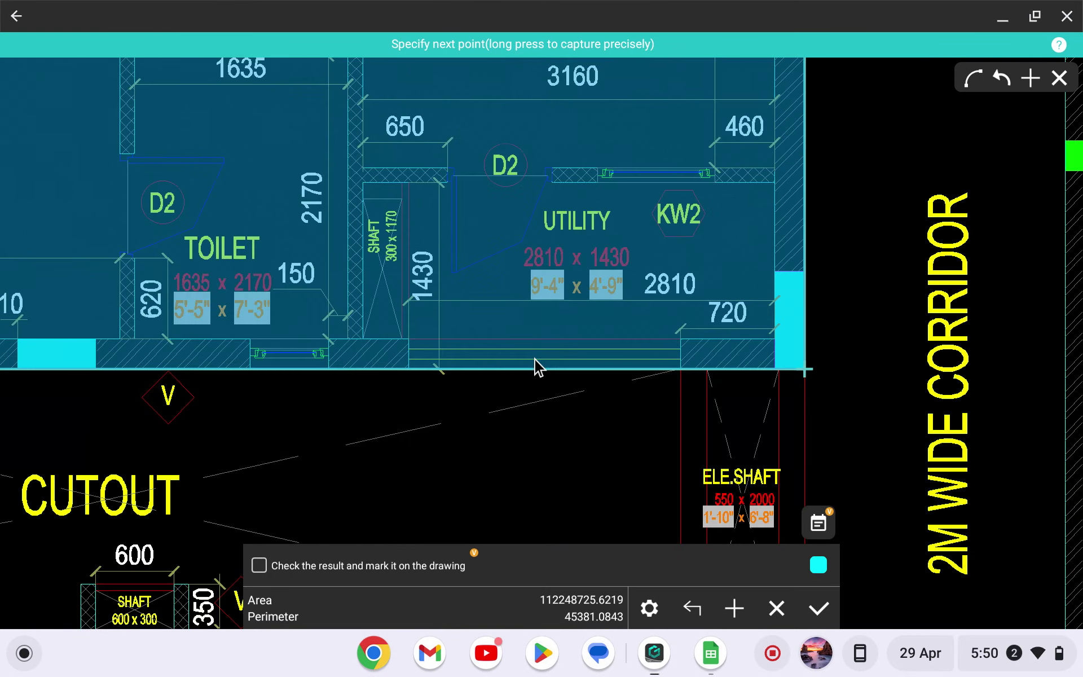
{"action": "scroll", "coordinate": [534, 359], "scroll_direction": "down", "scroll_amount": 6}
{"action": "scroll", "coordinate": [535, 367], "scroll_direction": "down", "scroll_amount": 4}
{"action": "scroll", "coordinate": [535, 361], "scroll_direction": "down", "scroll_amount": 4}
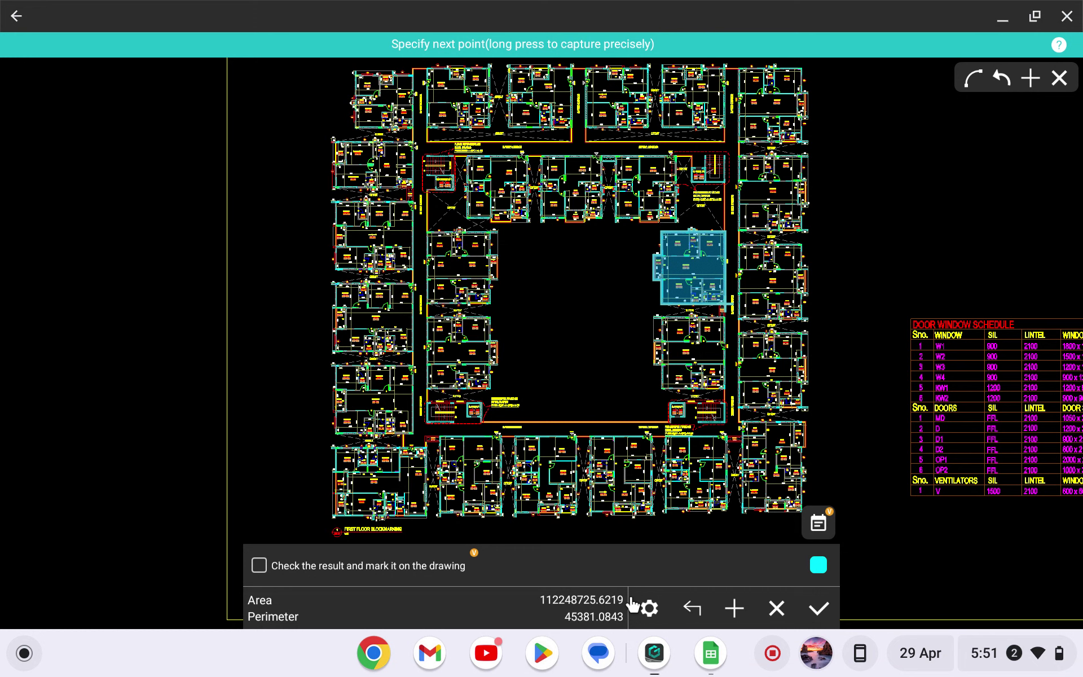
Switch to the Calculator app to convert the measured area
{"action": "key", "text": "super"}
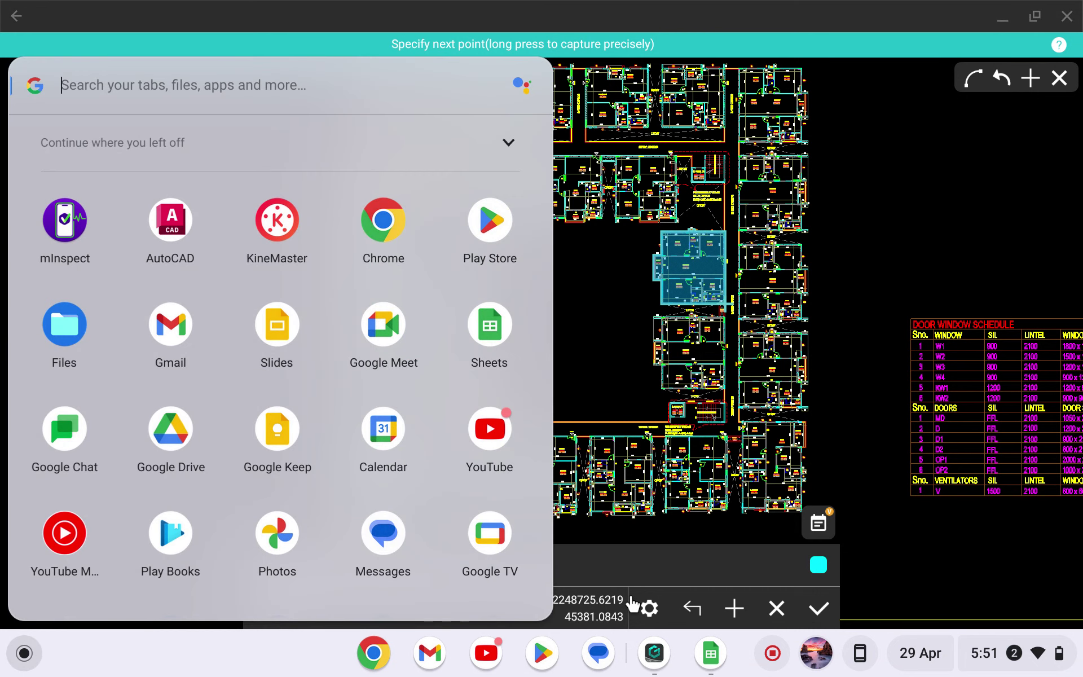
{"action": "scroll", "coordinate": [280, 367], "scroll_direction": "down", "scroll_amount": 6}
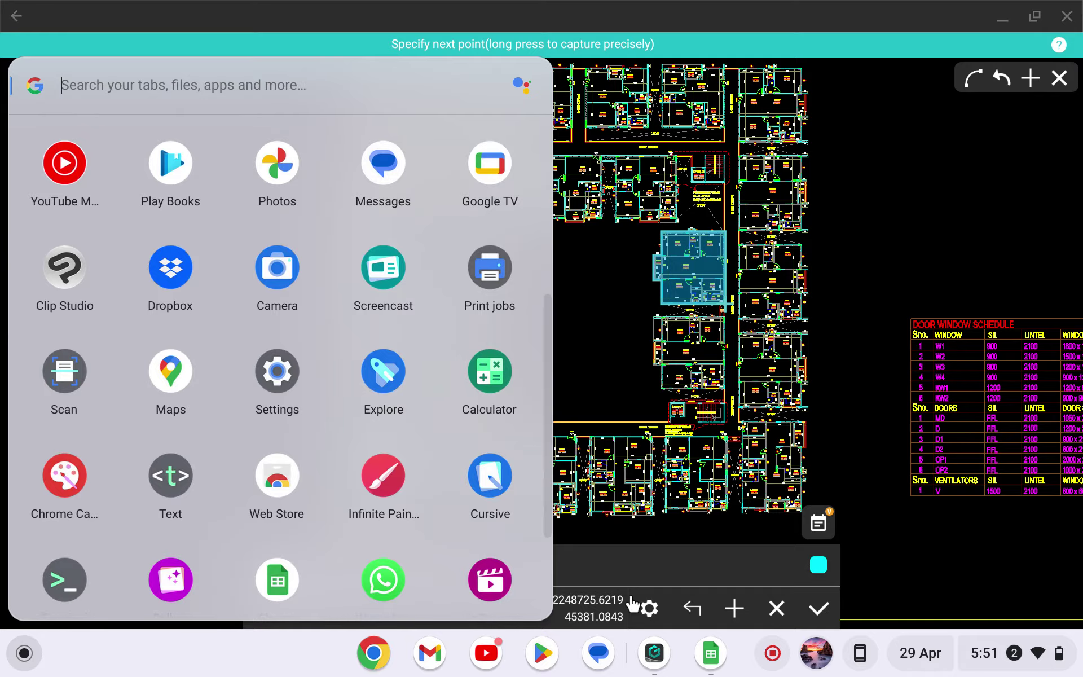
{"action": "key", "text": "Return"}
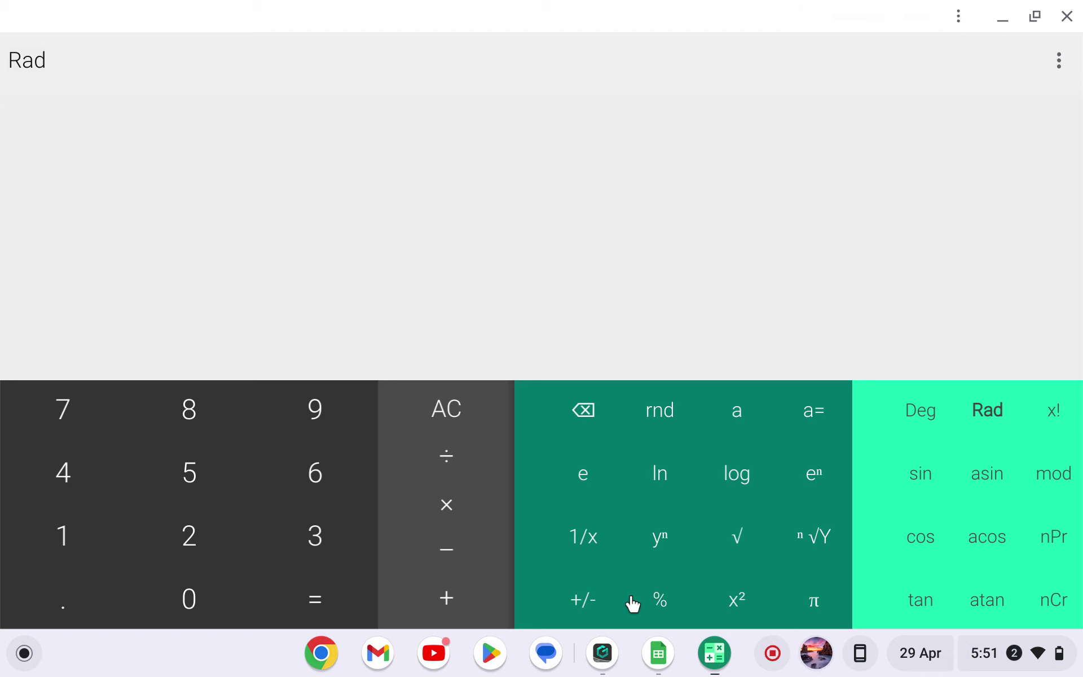
Divide the flat's measured area, entered as 112248725.62, by 1000
{"action": "type", "text": "1"}
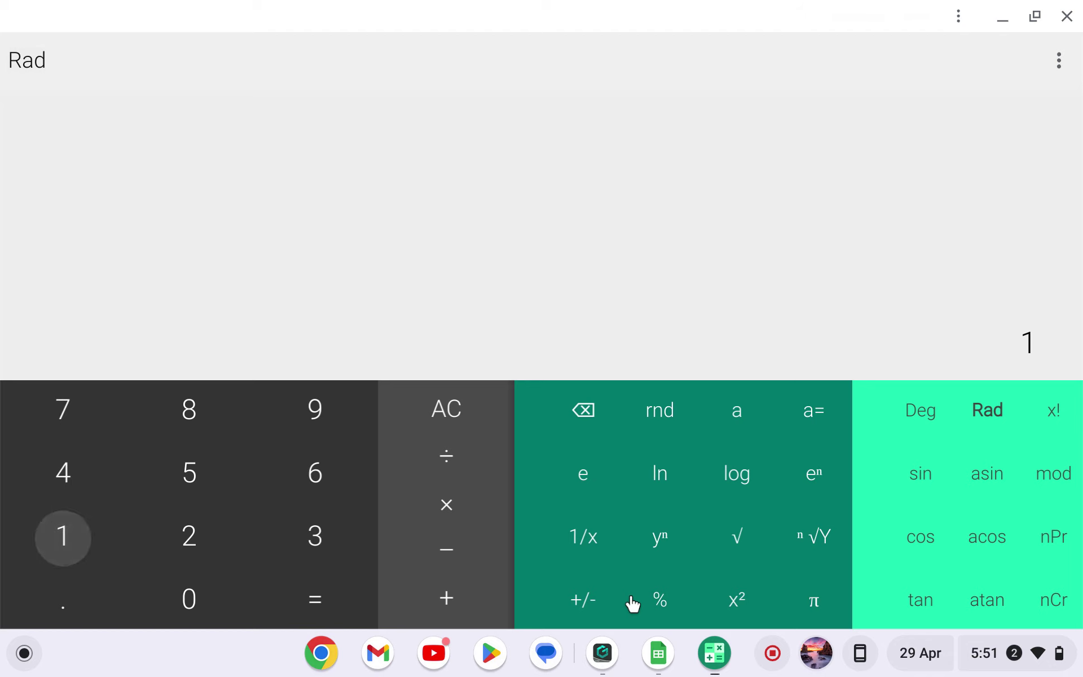
{"action": "type", "text": "12"}
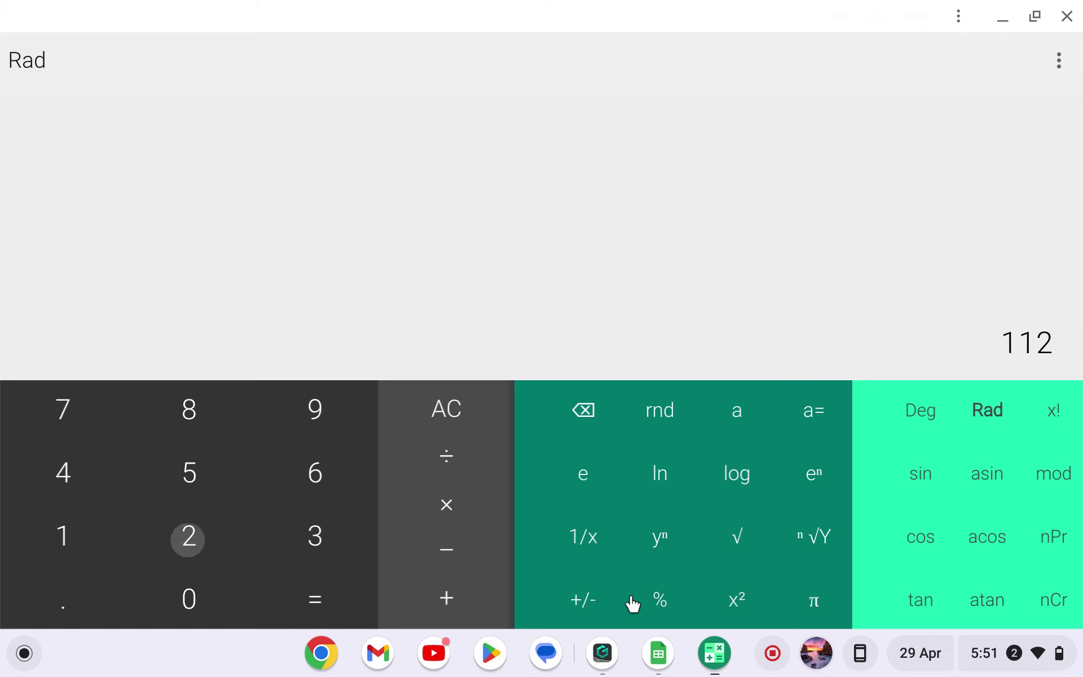
{"action": "type", "text": "248"}
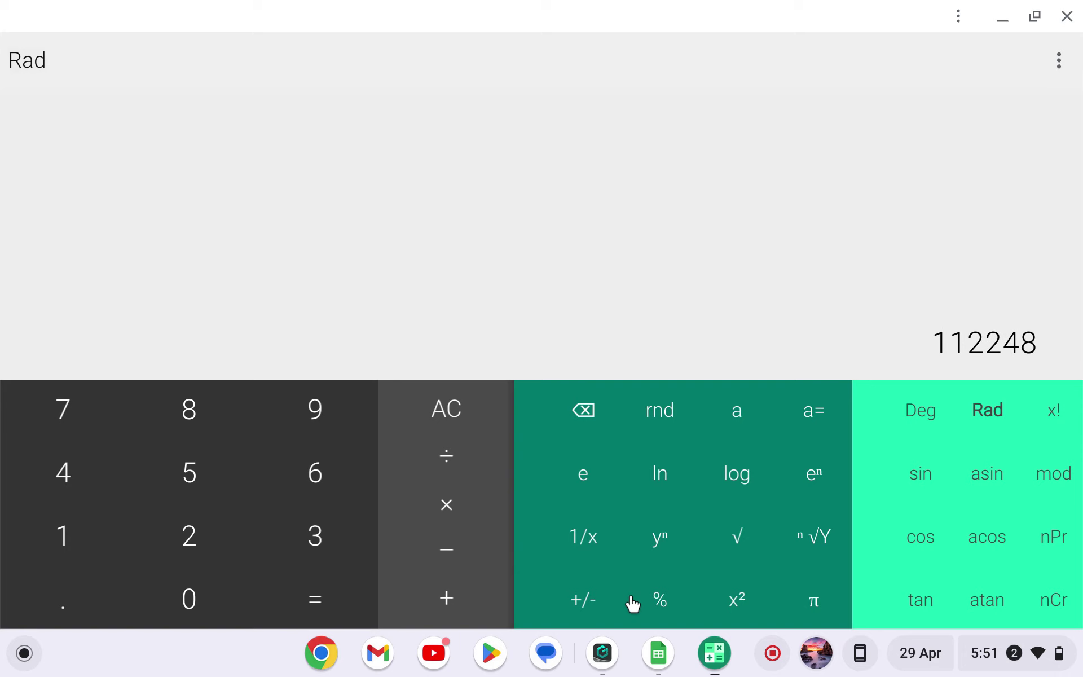
{"action": "type", "text": "725"}
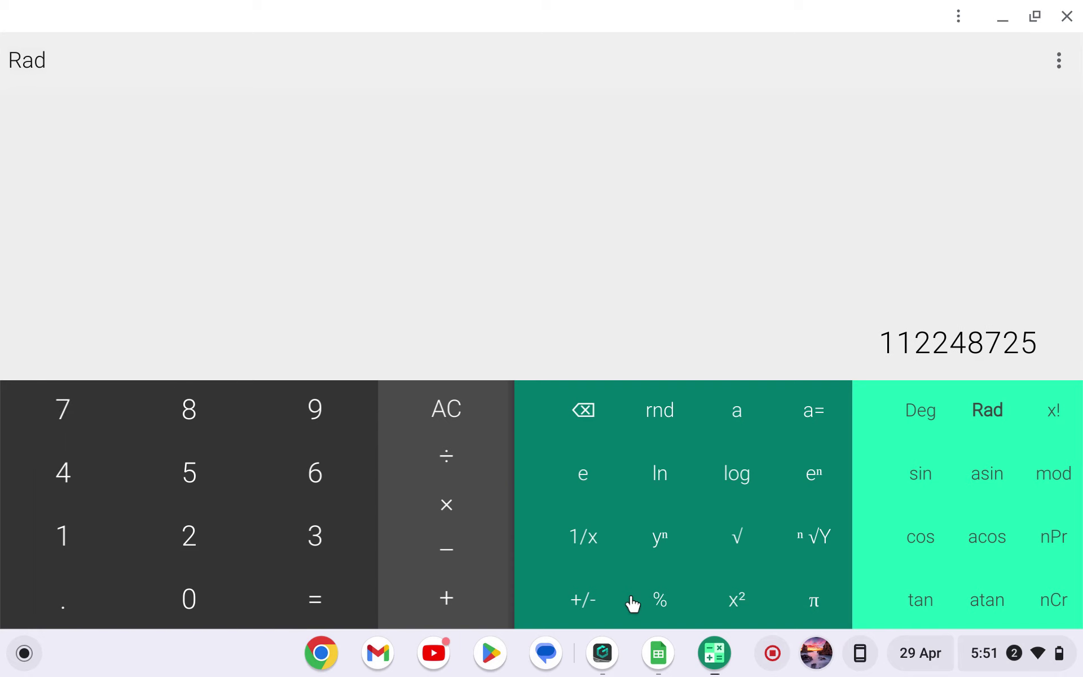
{"action": "type", "text": "."}
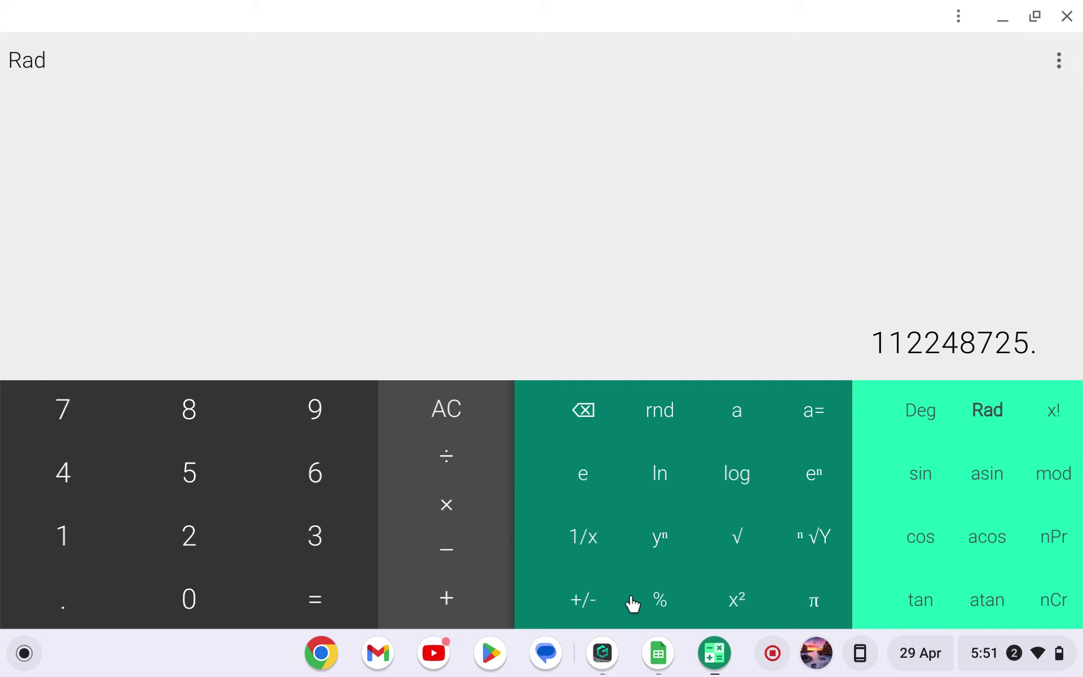
{"action": "type", "text": "62"}
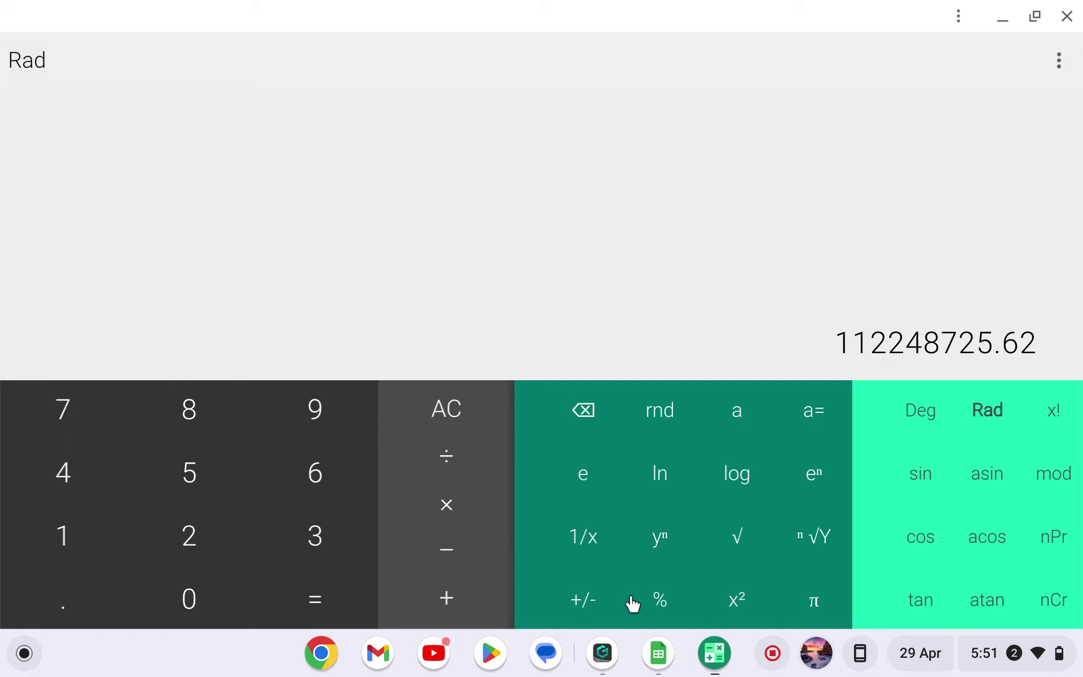
{"action": "type", "text": "/"}
{"action": "type", "text": "100"}
{"action": "key", "text": "0"}
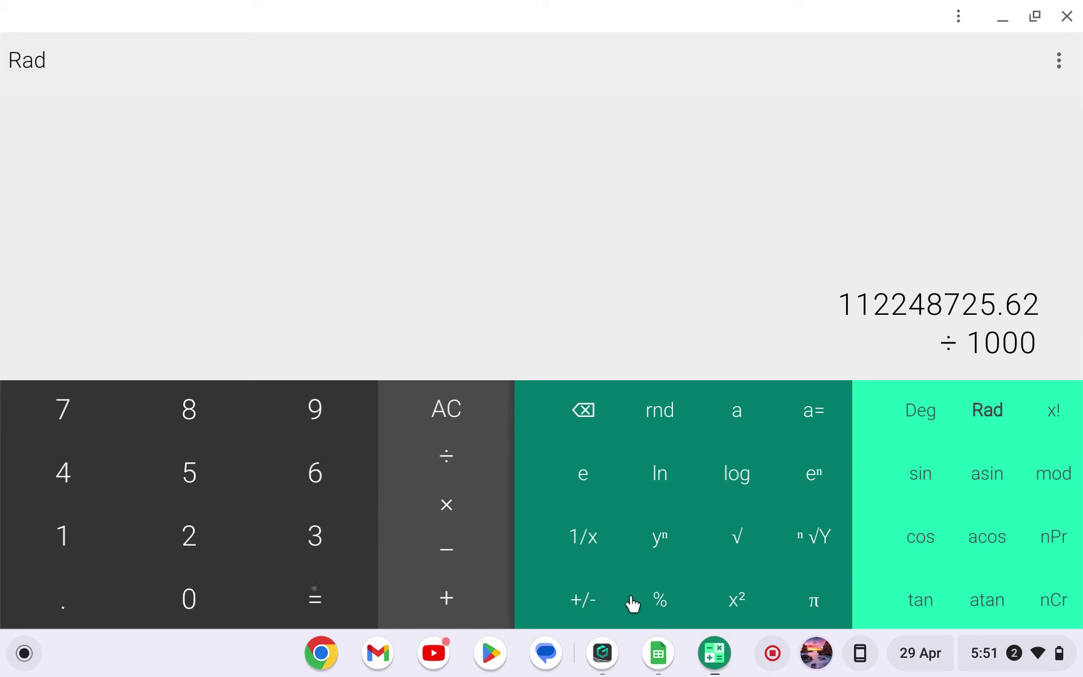
{"action": "key", "text": "Return"}
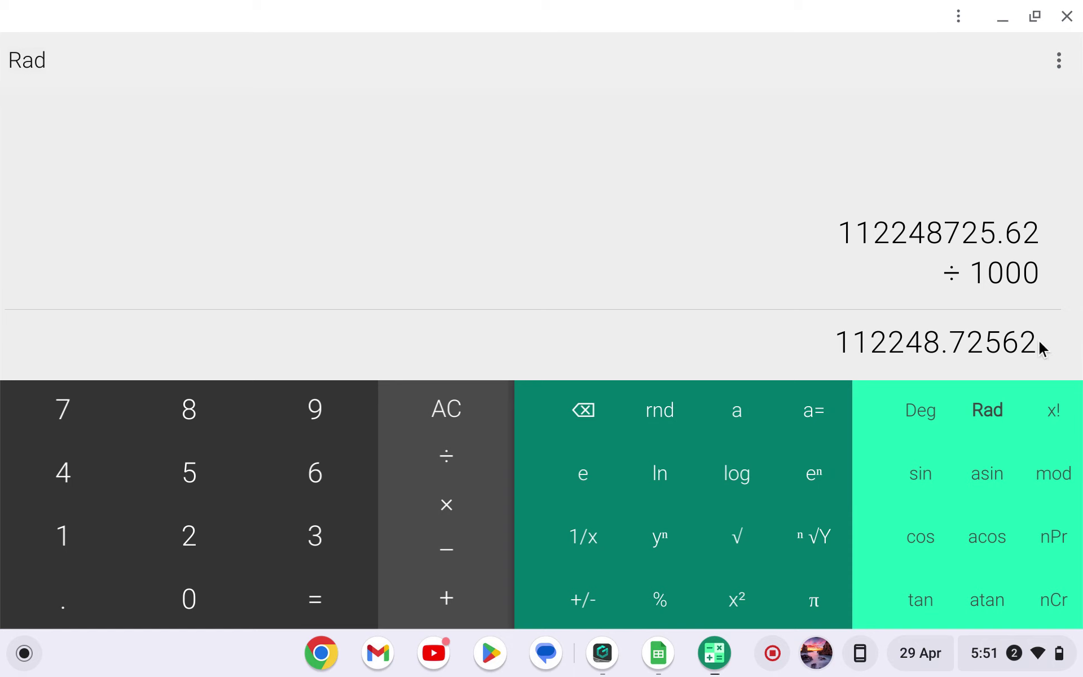
Divide the previous result by 1000 again to convert the area from square millimetres to square metres
{"action": "key", "text": "slash"}
{"action": "type", "text": "1000"}
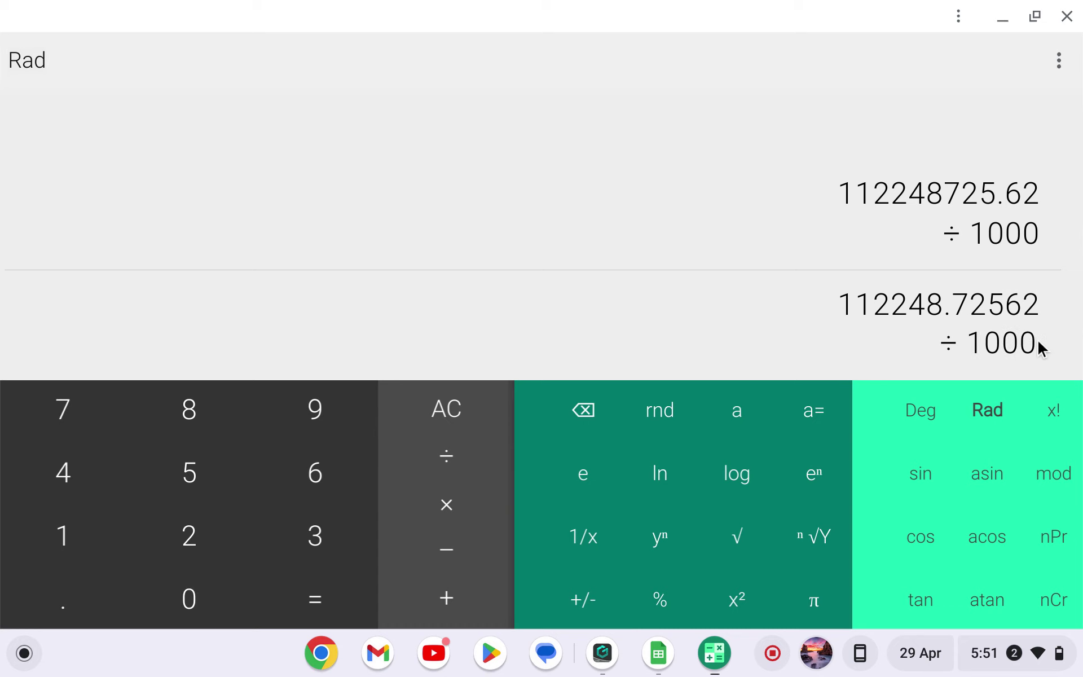
{"action": "key", "text": "Return"}
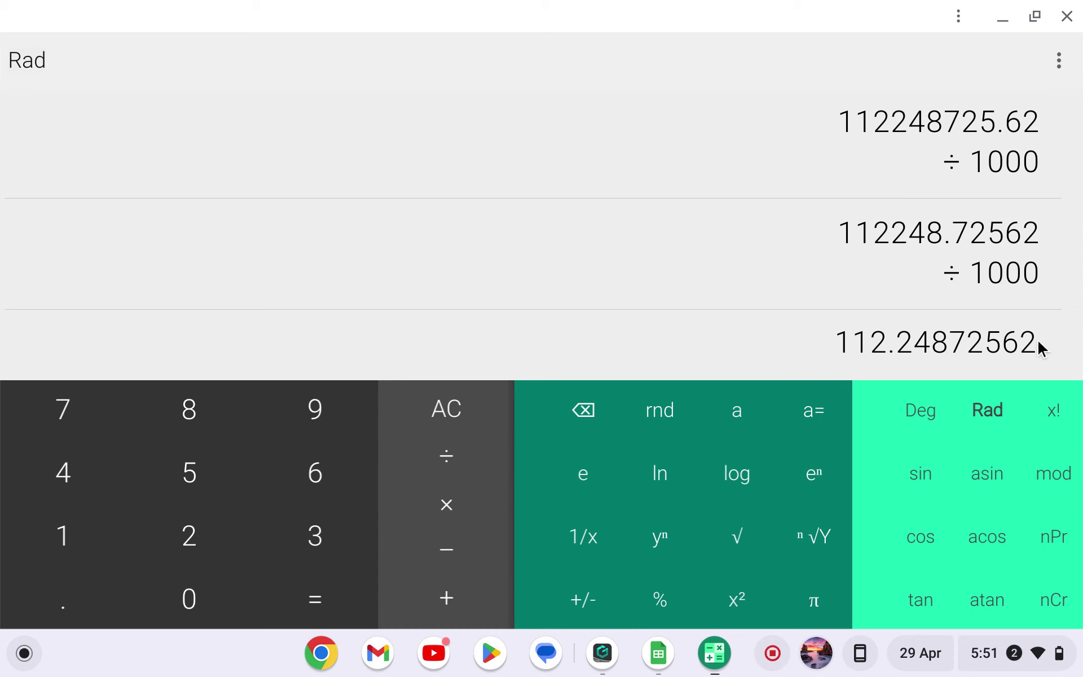